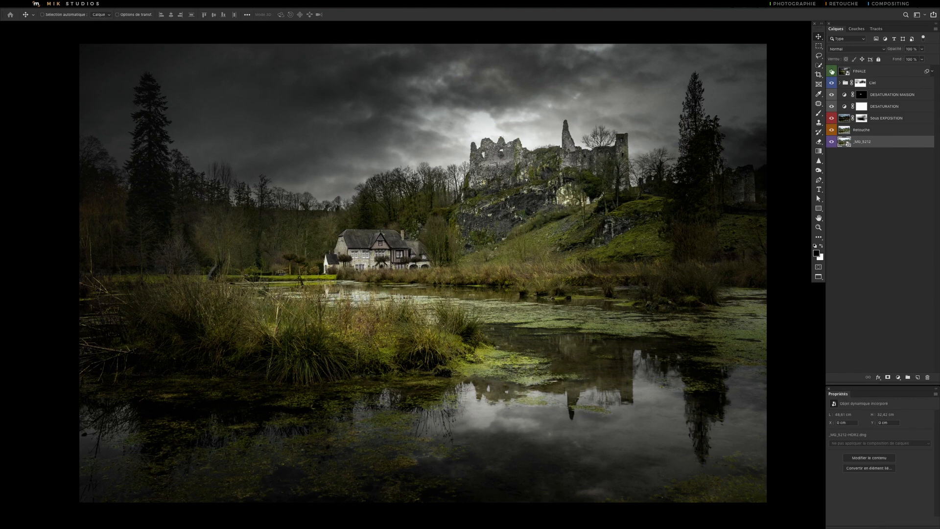
# Hide every layer above _MG_5212, and show and select only the Retouche layer above it
pyautogui.moveTo(832, 72); pyautogui.dragTo(834, 128)
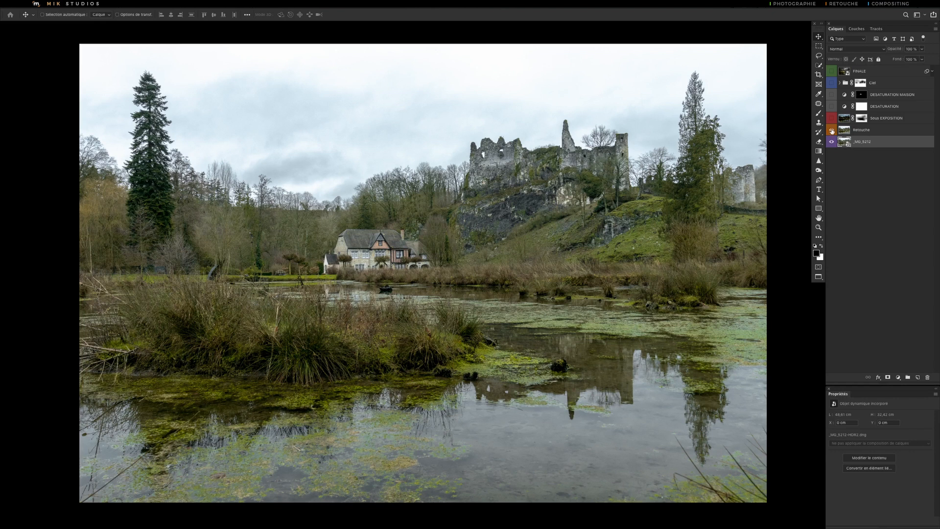
pyautogui.click(832, 130)
pyautogui.click(845, 131)
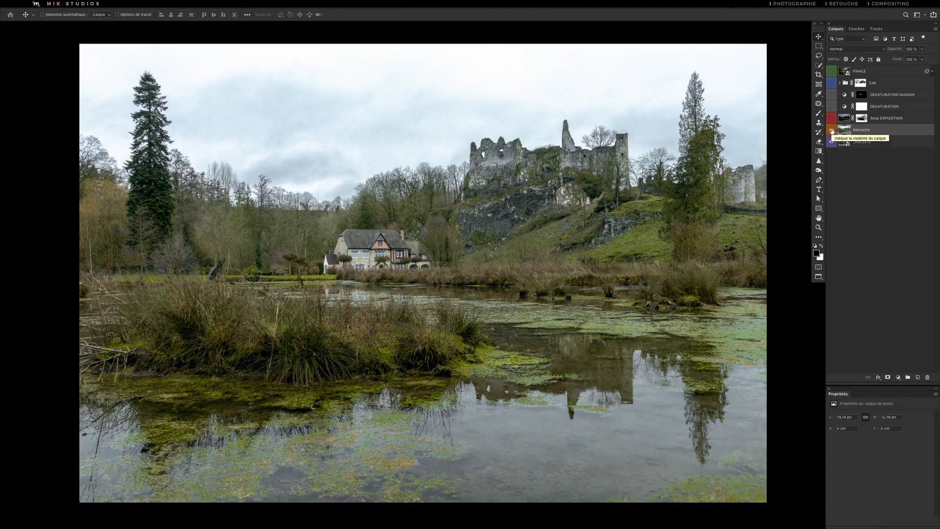
# Compare the photo with and without the Retouche layer to examine the cleaned-up branches and dark clumps in the pond
pyautogui.click(832, 131)
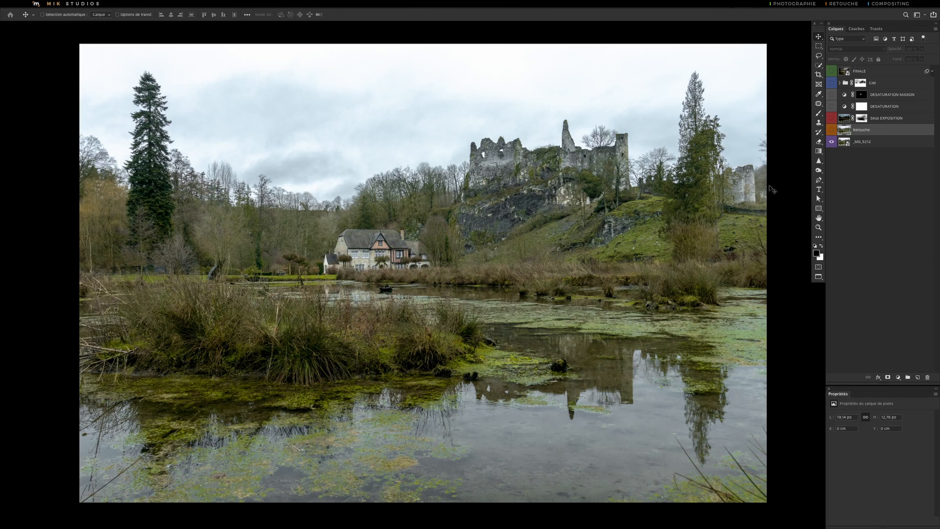
pyautogui.click(832, 129)
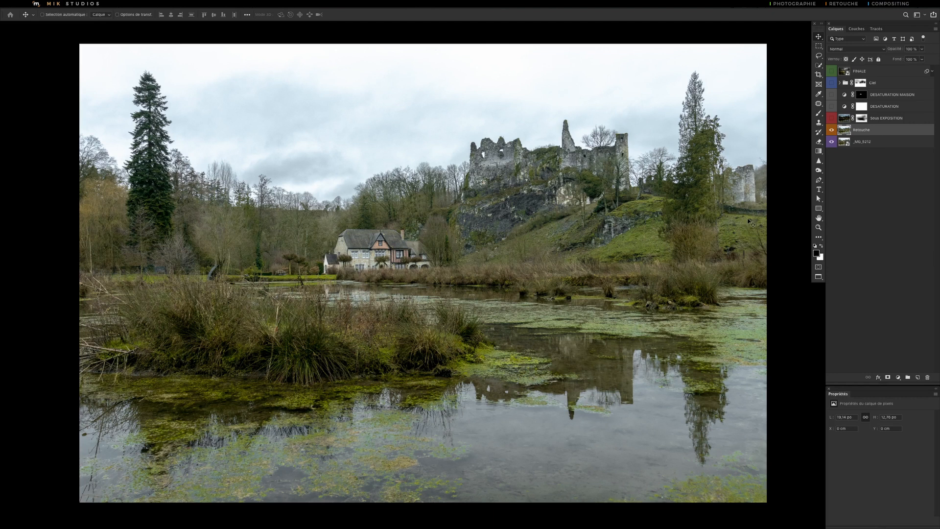
pyautogui.click(832, 129)
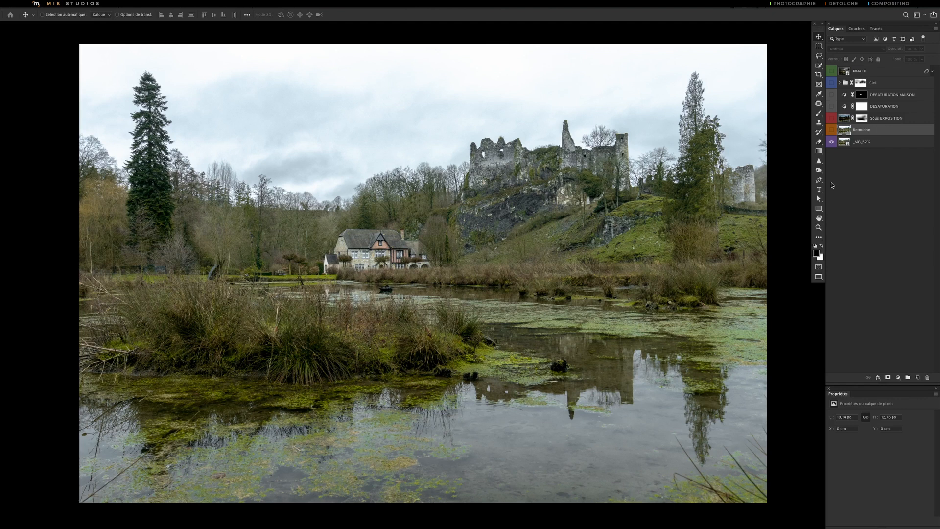
pyautogui.click(832, 131)
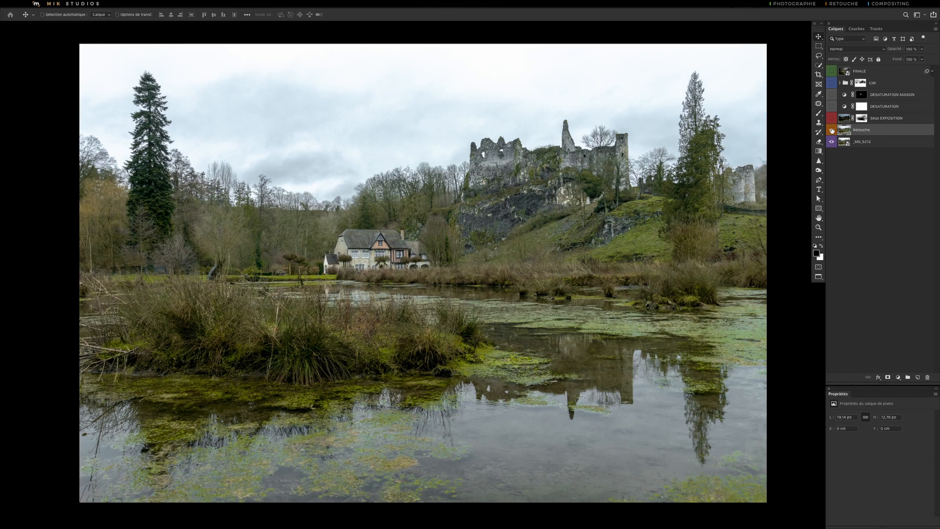
pyautogui.click(833, 131)
pyautogui.click(832, 130)
pyautogui.click(832, 130)
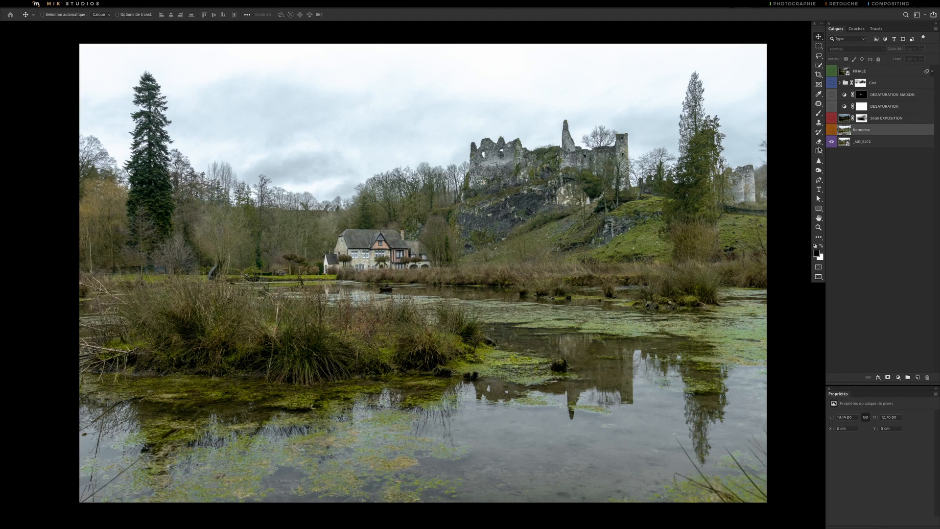
pyautogui.click(832, 131)
pyautogui.click(832, 130)
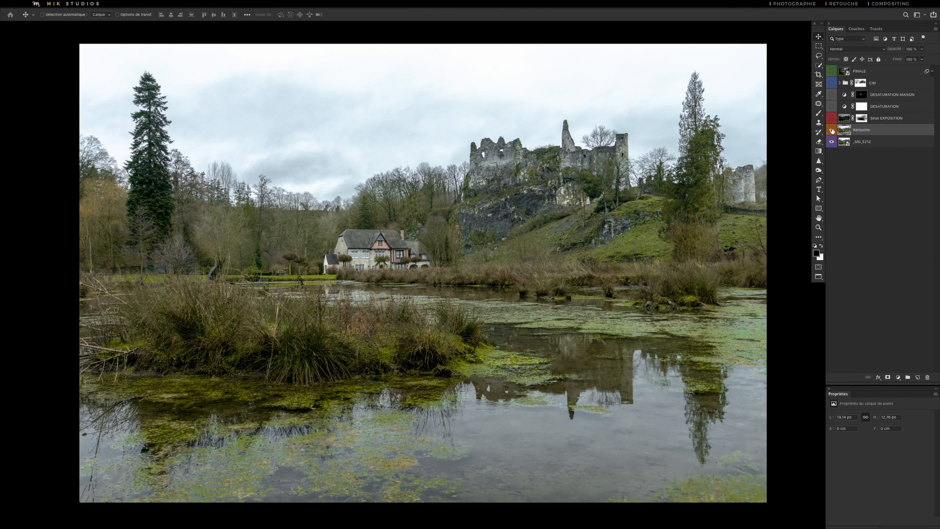
pyautogui.click(832, 130)
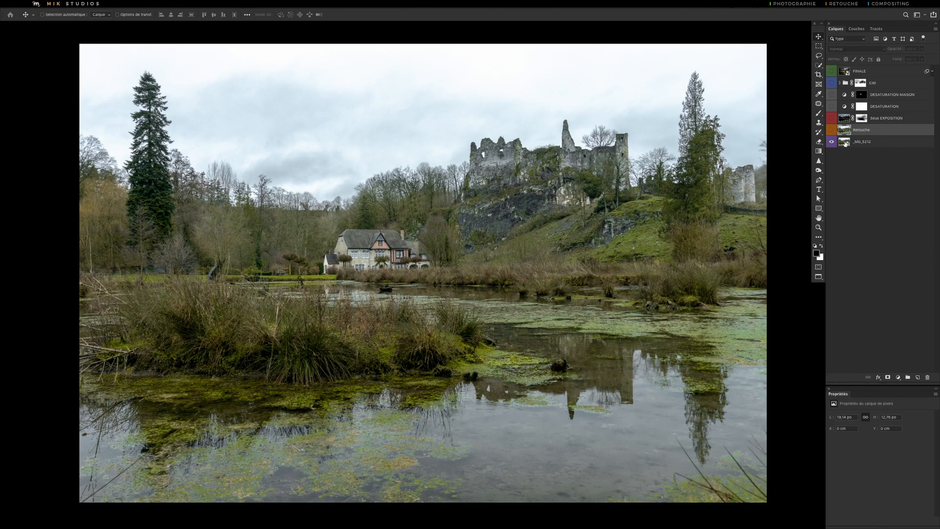
# Duplicate the _MG_5212 layer and rasterize the copy
pyautogui.click(846, 143)
pyautogui.press('super+j')
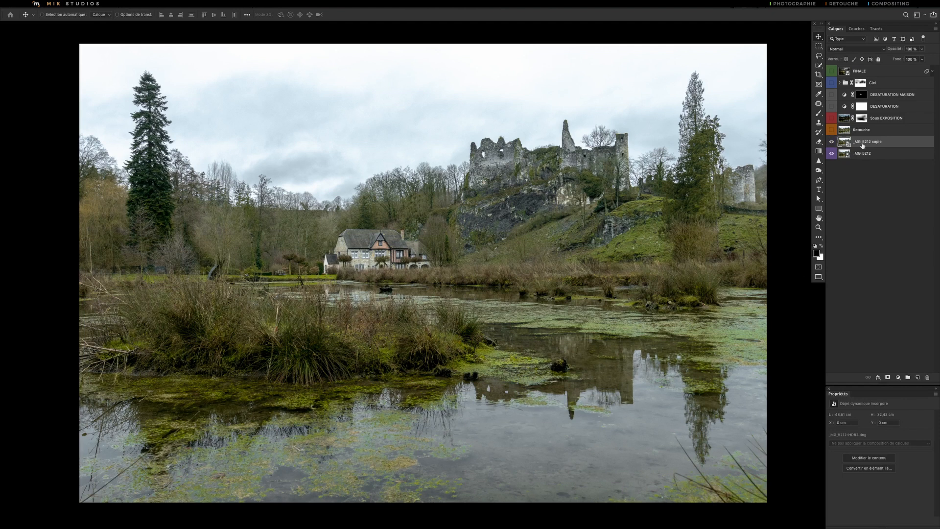
pyautogui.rightClick(863, 142)
pyautogui.click(778, 266)
# Remove the dark clump from the pond on the copied layer with the Patch tool, using nearby clean water as the source
pyautogui.click(820, 104)
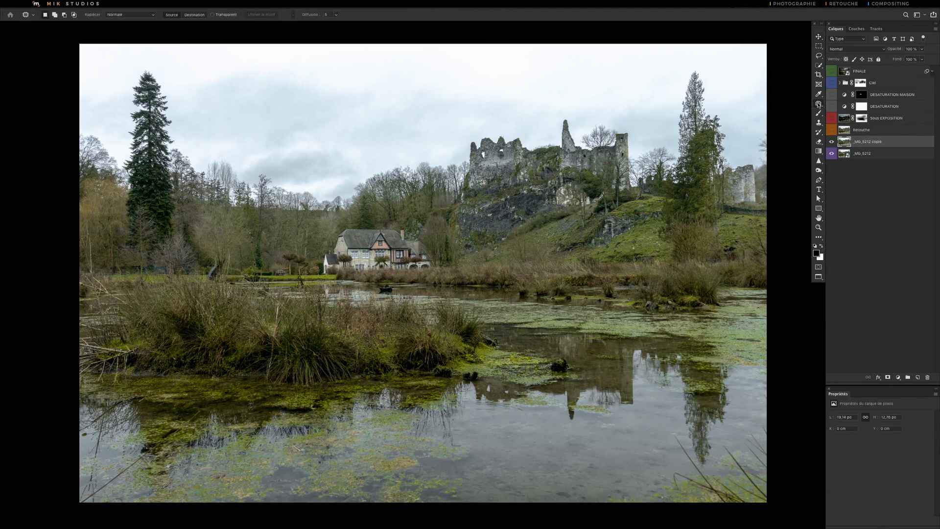
pyautogui.rightClick(819, 104)
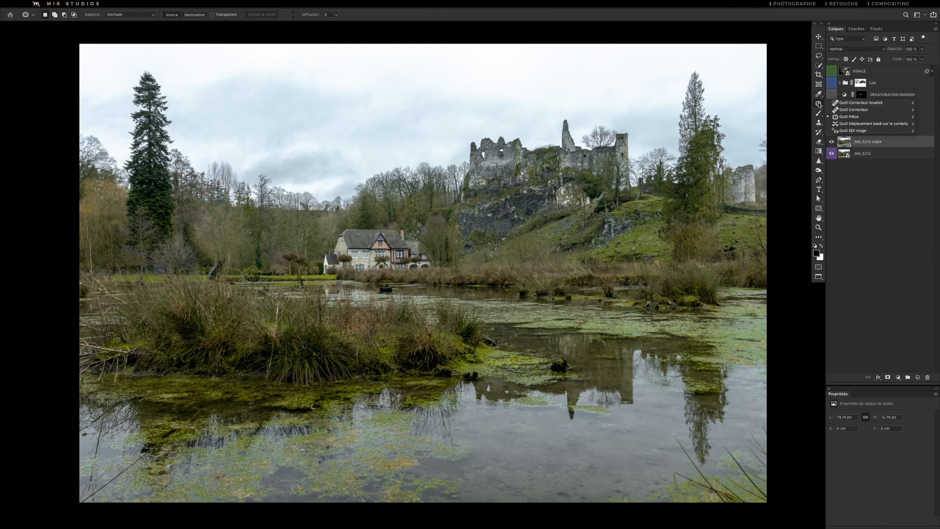
pyautogui.click(561, 362)
pyautogui.moveTo(553, 366)
pyautogui.mouseDown()
pyautogui.moveTo(549, 375)
pyautogui.moveTo(568, 380)
pyautogui.moveTo(575, 365)
pyautogui.moveTo(565, 360)
pyautogui.mouseUp()
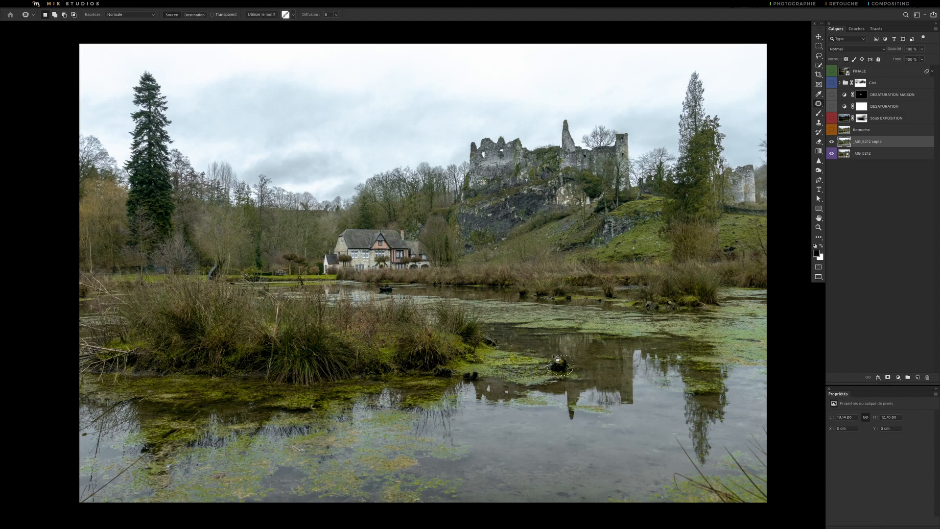
pyautogui.rightClick(888, 142)
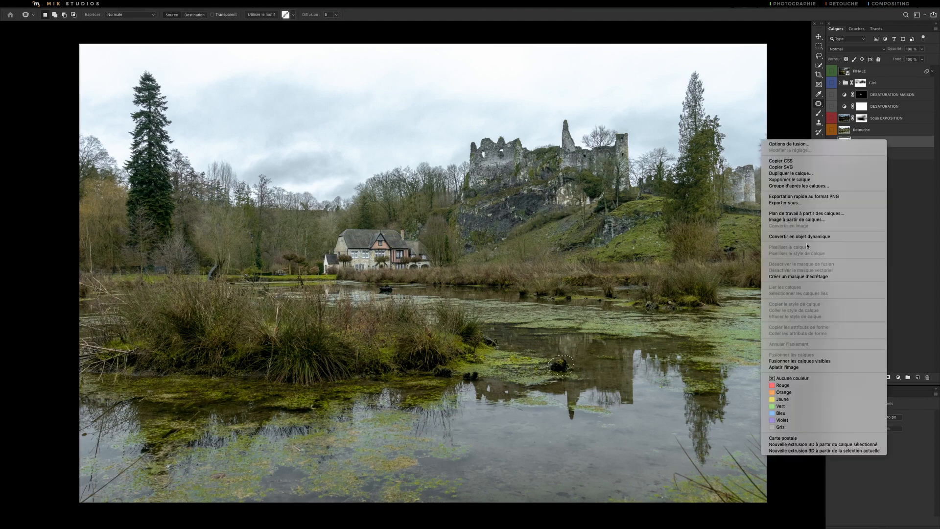
pyautogui.click(901, 173)
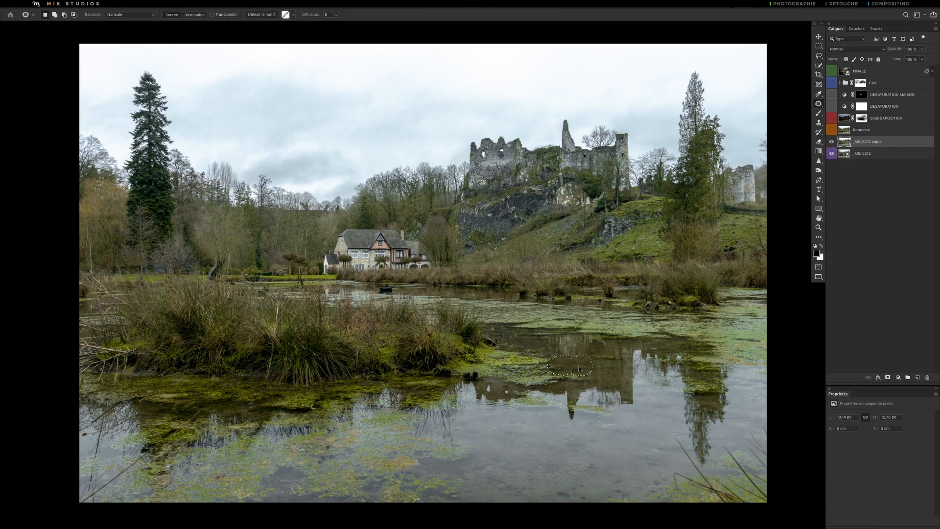
pyautogui.moveTo(578, 367)
pyautogui.mouseDown()
pyautogui.moveTo(588, 369)
pyautogui.moveTo(536, 382)
pyautogui.moveTo(589, 374)
pyautogui.mouseUp()
pyautogui.hotkey('ctrl', 'd')
pyautogui.moveTo(549, 356)
pyautogui.mouseDown()
pyautogui.moveTo(562, 364)
pyautogui.moveTo(541, 358)
pyautogui.mouseUp()
pyautogui.hotkey('ctrl', 'd')
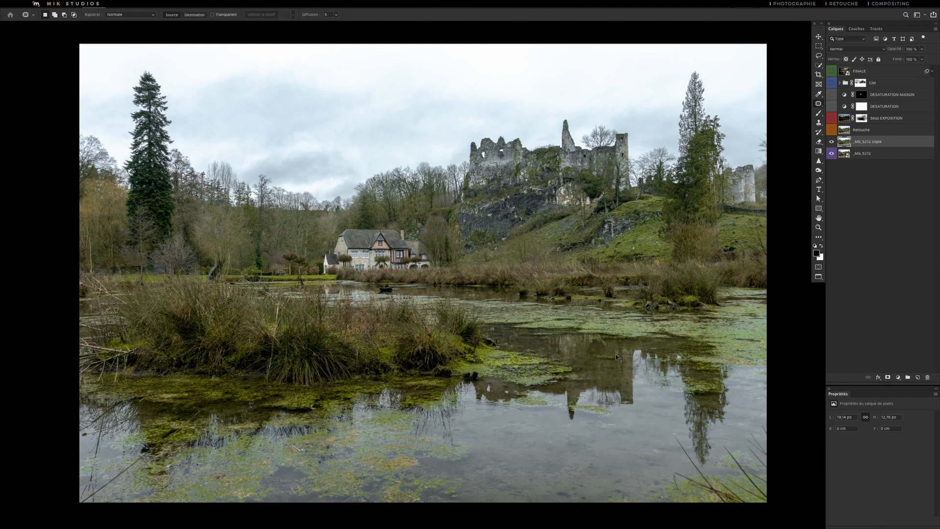
# Undo and redo the patching to compare it, and delete the _MG_5212 copy layer
pyautogui.hotkey('ctrl', 'z')
pyautogui.hotkey('ctrl', 'z')
pyautogui.hotkey('ctrl', 'shift', 'z')
pyautogui.hotkey('ctrl', 'shift', 'z')
pyautogui.moveTo(844, 141); pyautogui.dragTo(928, 377)
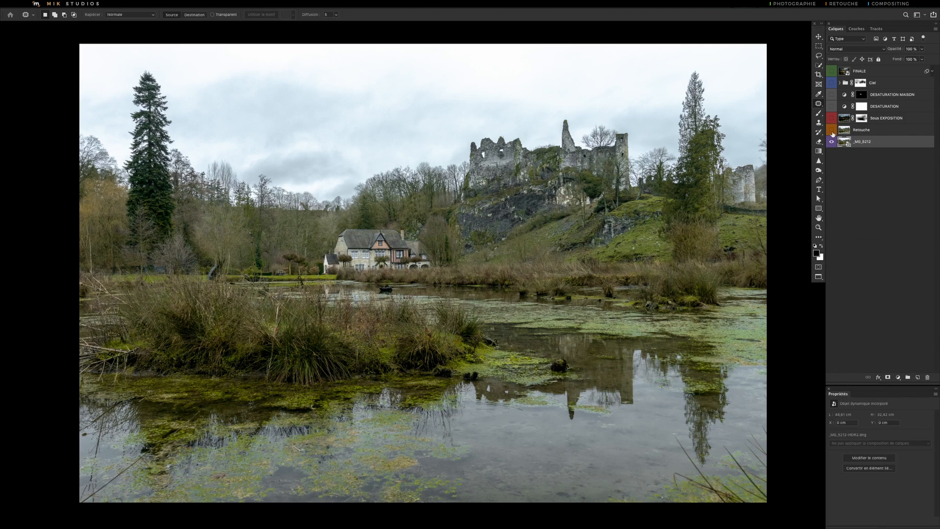
# Show the Retouche layer again after a before/after comparison, and switch to the Move tool
pyautogui.click(832, 132)
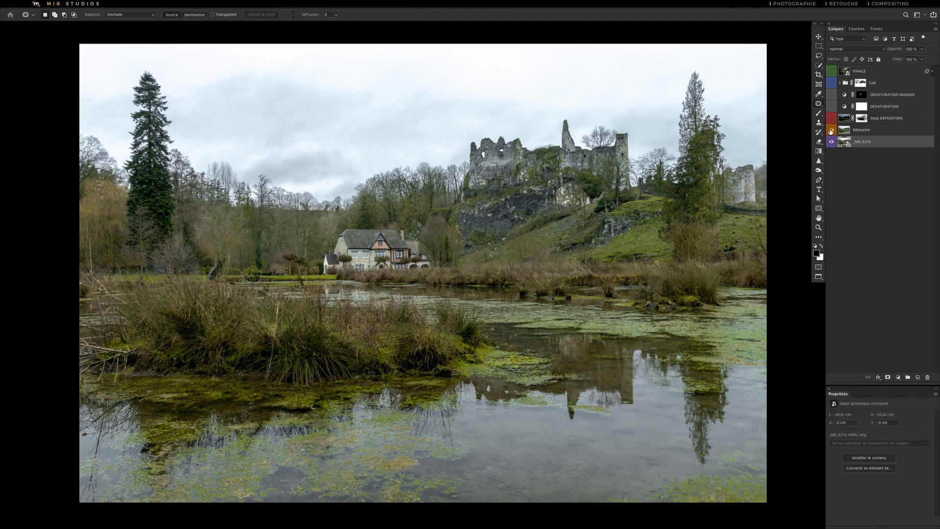
pyautogui.click(832, 131)
pyautogui.click(832, 130)
pyautogui.press('v')
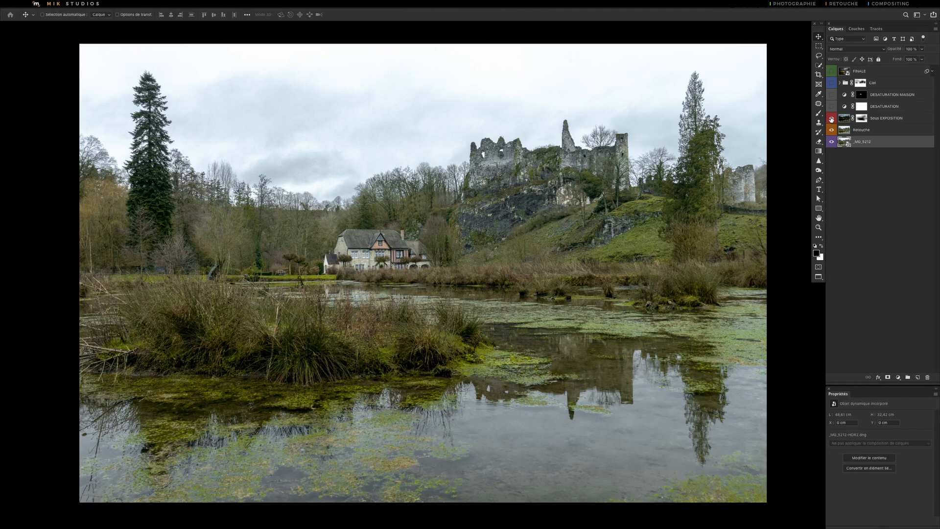
# Show the Sous EXPOSITION layer and compare the image with its layer mask disabled and enabled
pyautogui.click(832, 120)
pyautogui.keyDown('shift'); pyautogui.click(862, 118); pyautogui.keyUp('shift')
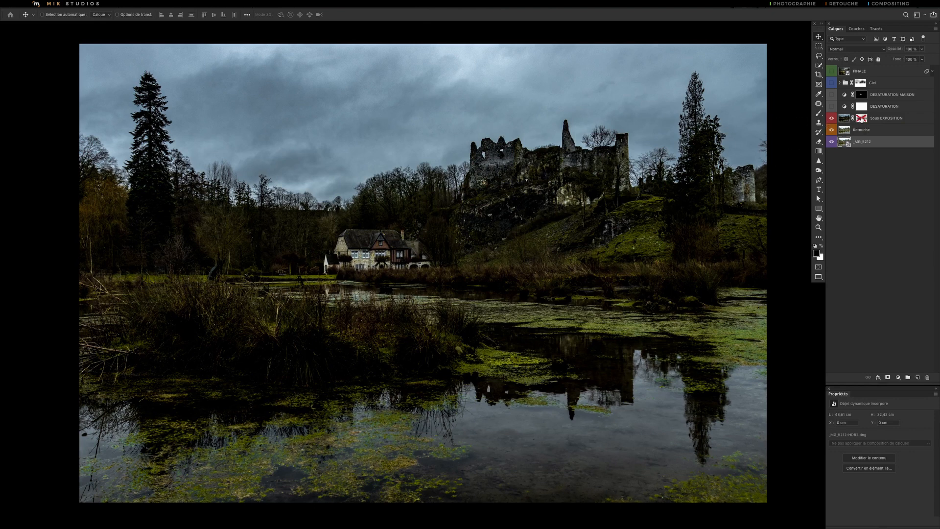
pyautogui.keyDown('shift'); pyautogui.click(862, 118); pyautogui.keyUp('shift')
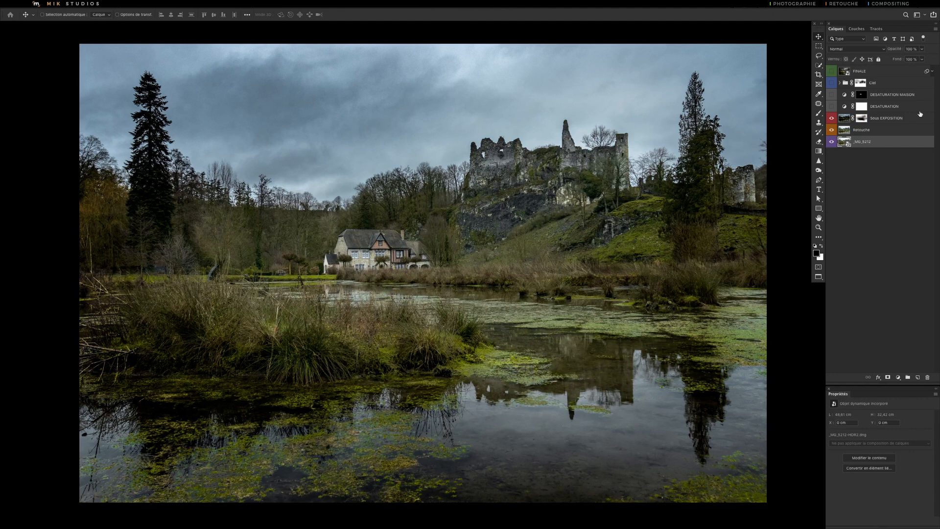
# Inspect the Sous EXPOSITION layer mask by itself, and compare the underexposed image with the mask off and on
pyautogui.keyDown('alt'); pyautogui.click(861, 119); pyautogui.keyUp('alt')
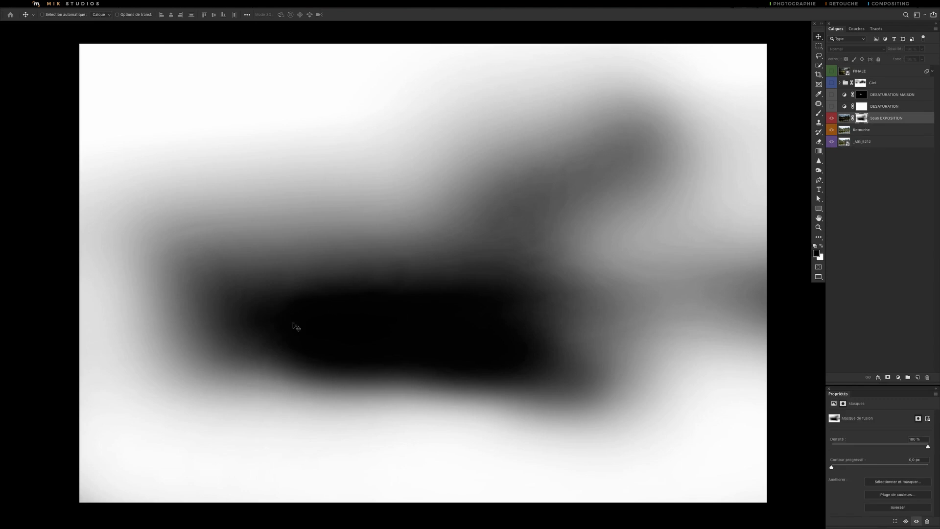
pyautogui.keyDown('alt'); pyautogui.click(860, 121); pyautogui.keyUp('alt')
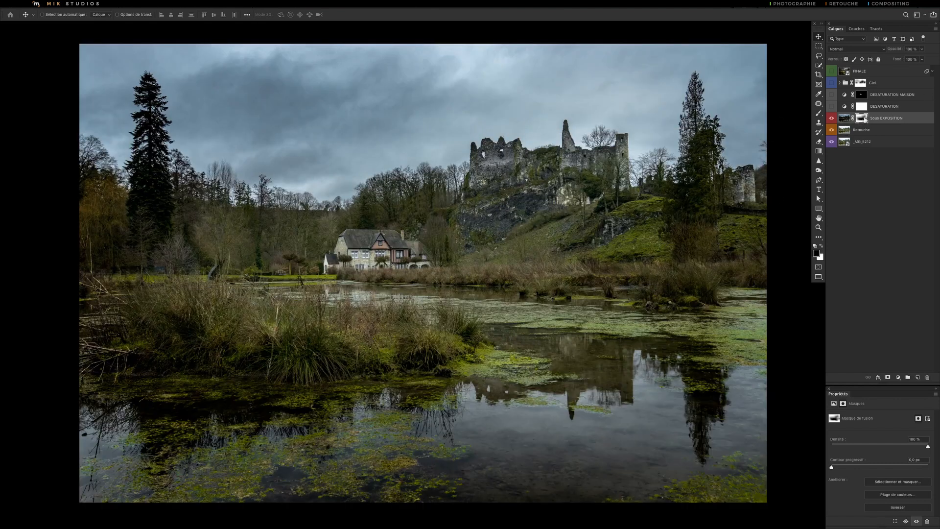
pyautogui.keyDown('shift'); pyautogui.click(863, 119); pyautogui.keyUp('shift')
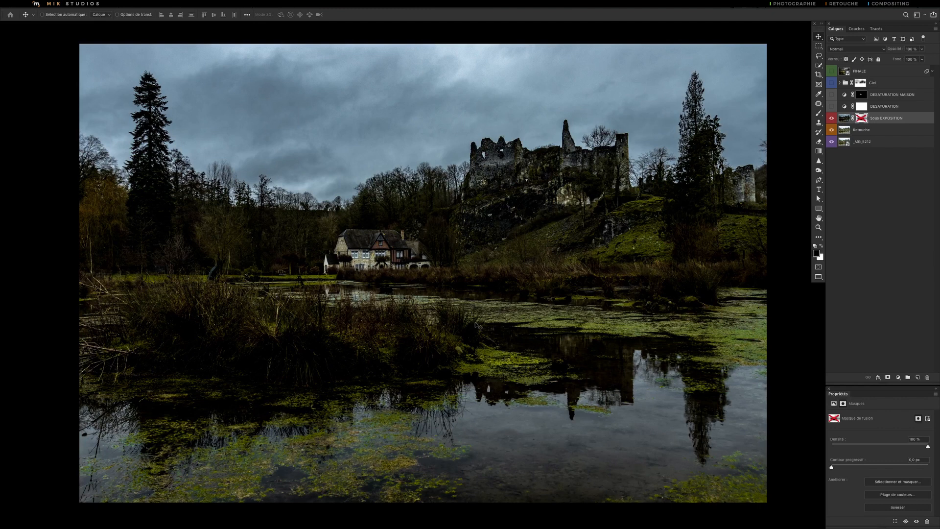
pyautogui.keyDown('shift'); pyautogui.click(869, 120); pyautogui.keyUp('shift')
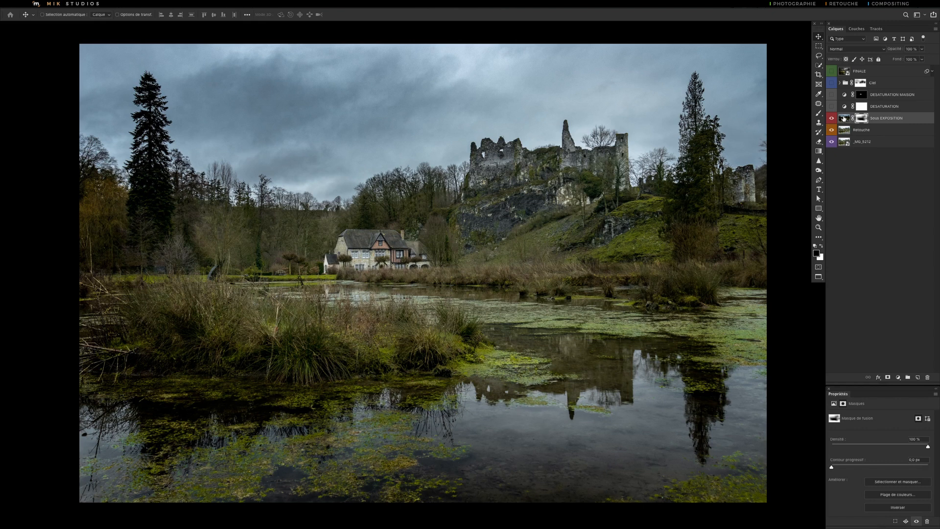
pyautogui.keyDown('shift'); pyautogui.click(863, 119); pyautogui.keyUp('shift')
pyautogui.keyDown('shift'); pyautogui.click(863, 118); pyautogui.keyUp('shift')
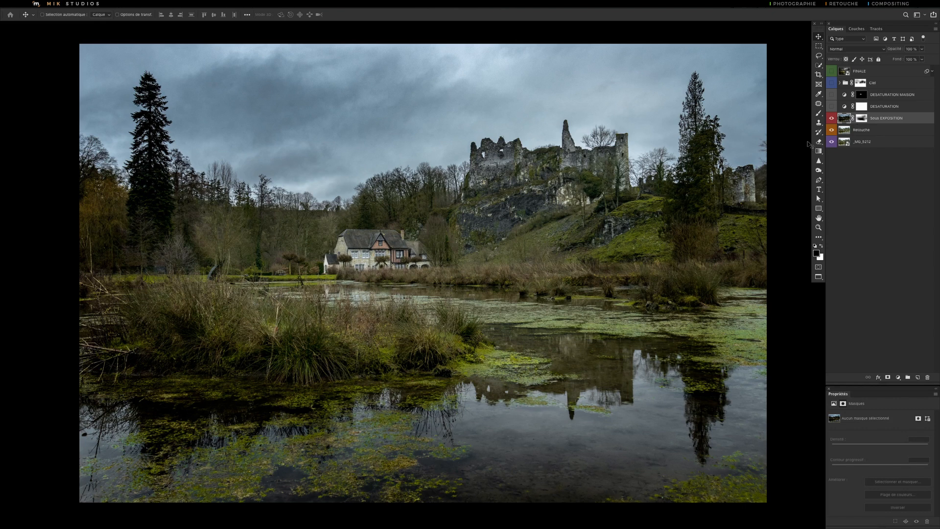
# Compare the isolated _MG_5212 layer with the combined result of the Retouche and Sous EXPOSITION layers
pyautogui.keyDown('alt'); pyautogui.click(831, 142); pyautogui.keyUp('alt')
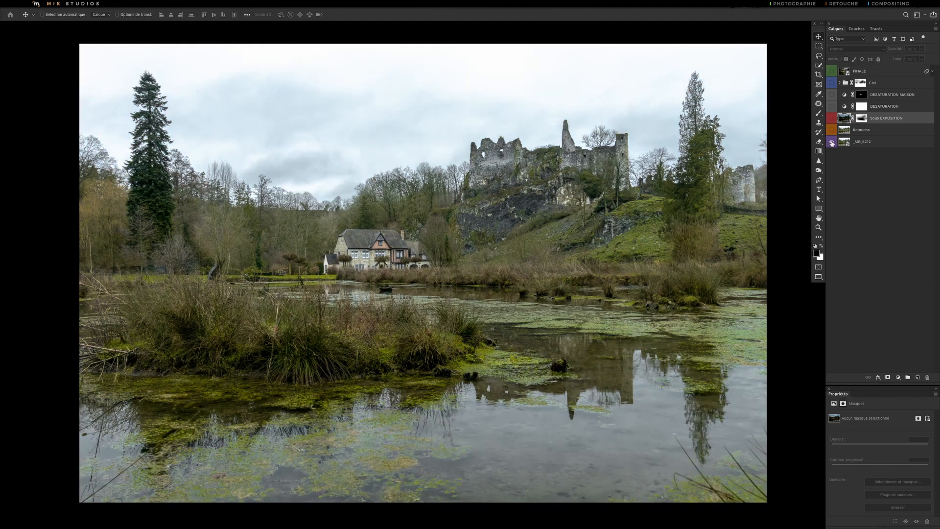
pyautogui.keyDown('alt'); pyautogui.click(831, 142); pyautogui.keyUp('alt')
pyautogui.keyDown('alt'); pyautogui.click(832, 142); pyautogui.keyUp('alt')
pyautogui.keyDown('alt'); pyautogui.click(832, 142); pyautogui.keyUp('alt')
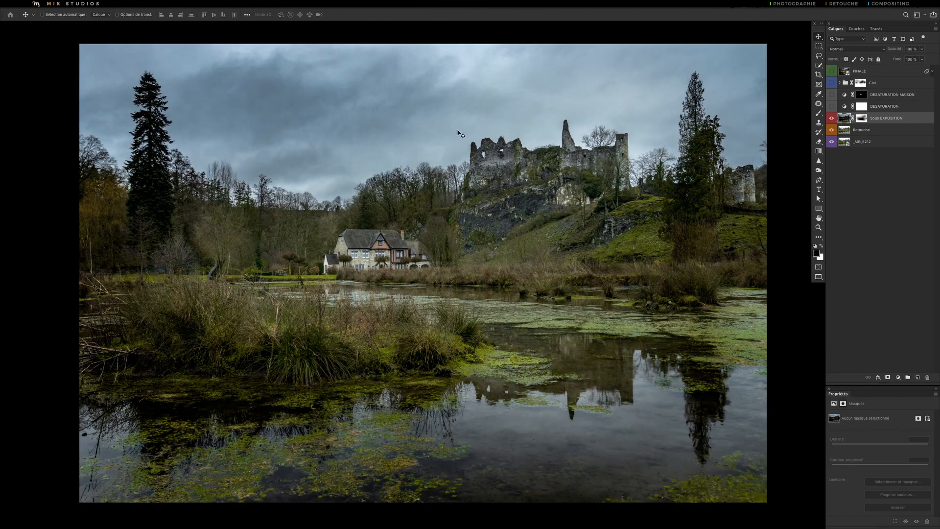
pyautogui.keyDown('alt'); pyautogui.click(831, 143); pyautogui.keyUp('alt')
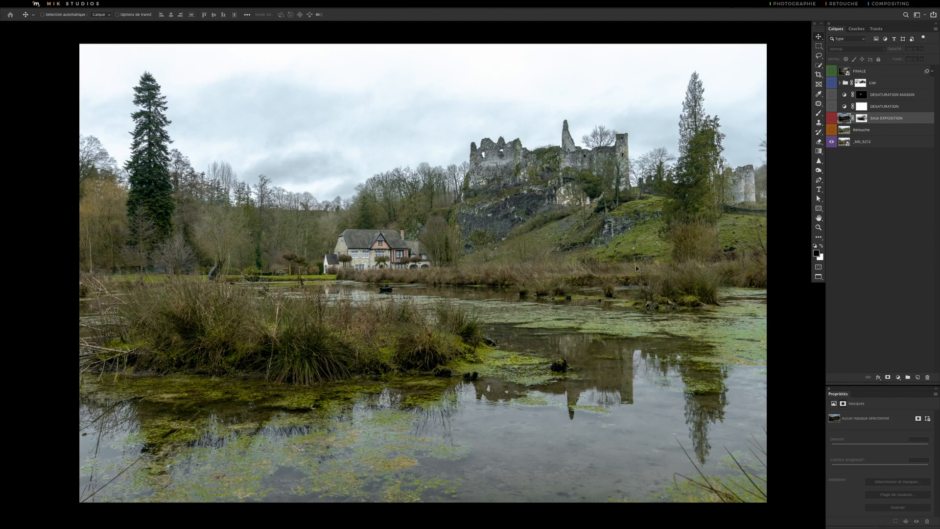
pyautogui.click(831, 130)
pyautogui.click(833, 119)
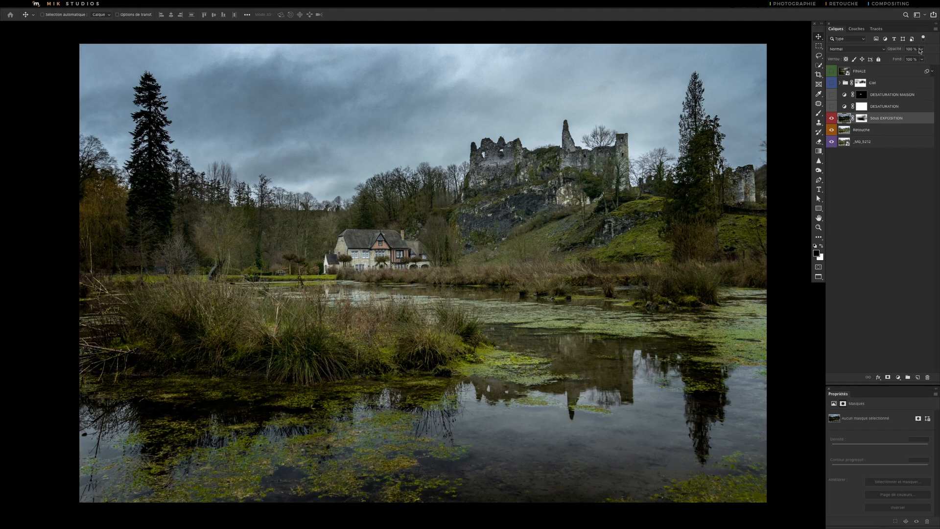
# Show and select the DESATURATION layer, and look up Hue/Saturation (Teinte/Saturation) among the available adjustment layer types
pyautogui.click(832, 106)
pyautogui.click(844, 107)
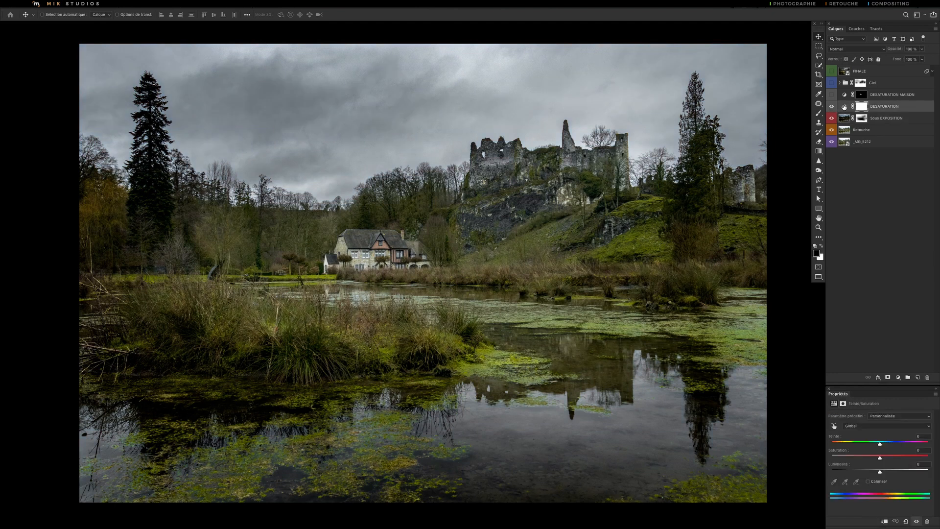
pyautogui.click(899, 377)
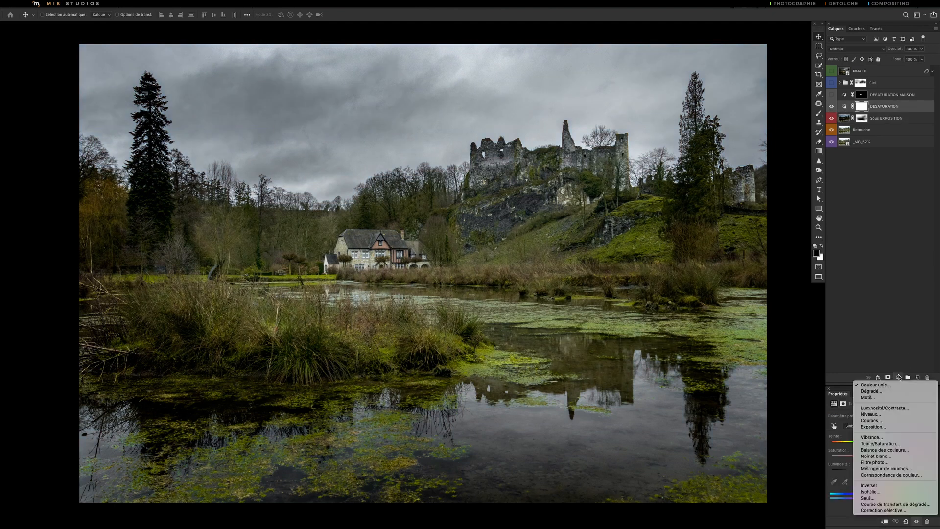
pyautogui.click(876, 445)
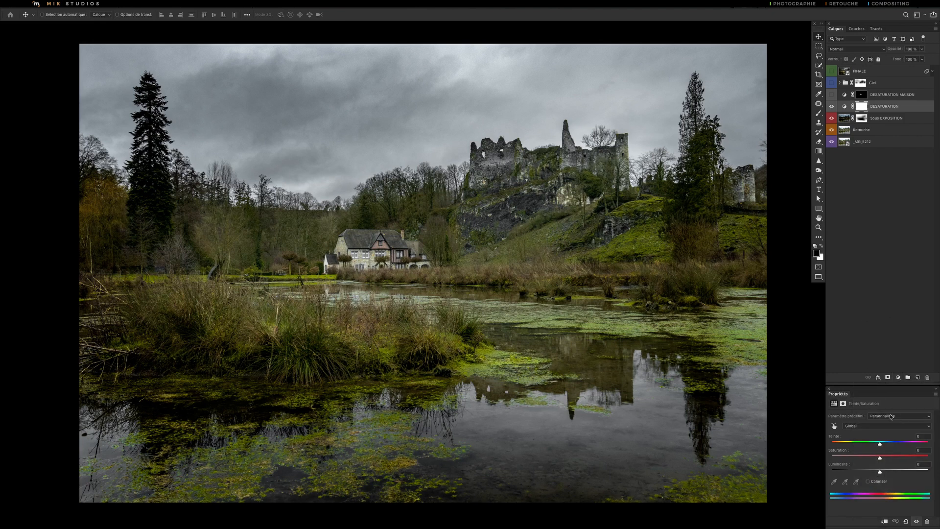
# Review the saturation settings of the Rouges and Jaunes ranges in the DESATURATION layer's Hue/Saturation adjustment
pyautogui.click(859, 426)
pyautogui.click(859, 431)
pyautogui.moveTo(853, 457); pyautogui.dragTo(841, 459)
pyautogui.click(852, 426)
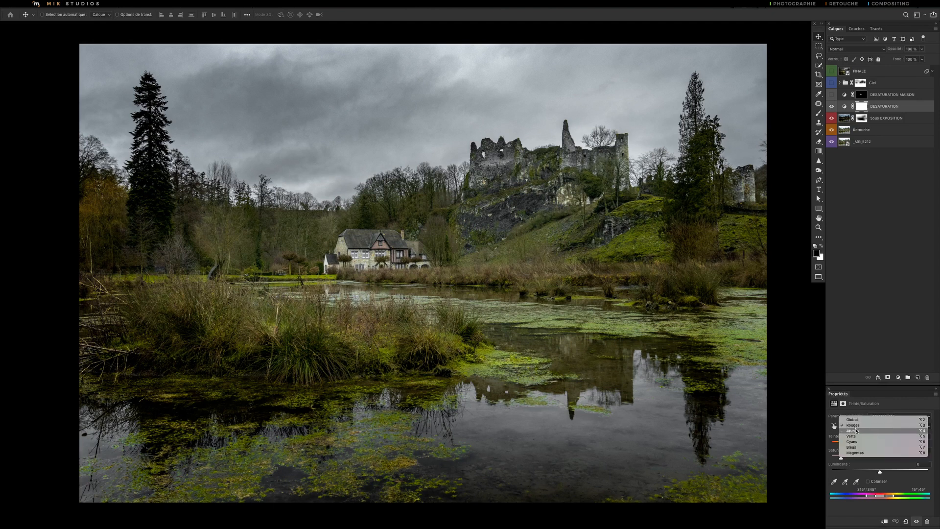
pyautogui.click(855, 431)
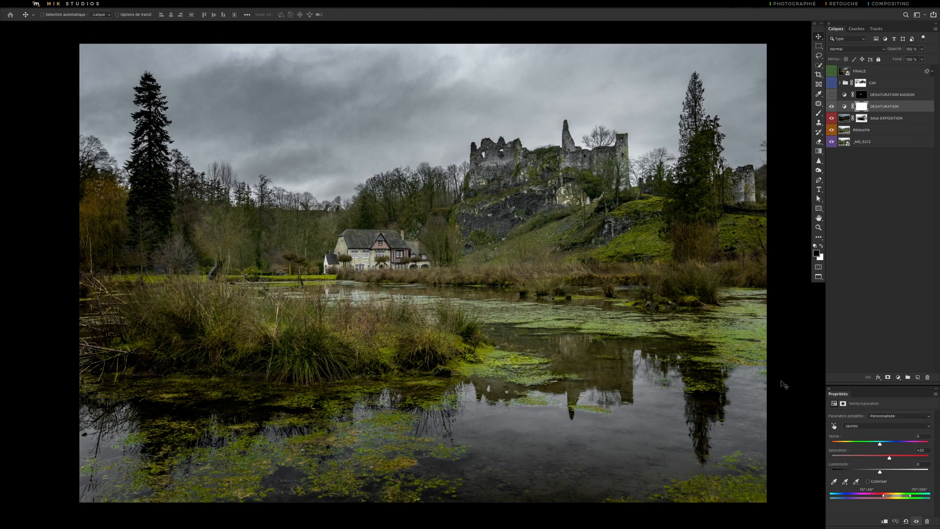
# Try a higher hue on the Verts range of the DESATURATION layer's Hue/Saturation adjustment, and undo it
pyautogui.click(862, 426)
pyautogui.click(854, 431)
pyautogui.moveTo(871, 444); pyautogui.dragTo(907, 444)
pyautogui.hotkey('ctrl', 'z')
pyautogui.hotkey('ctrl', 'z')
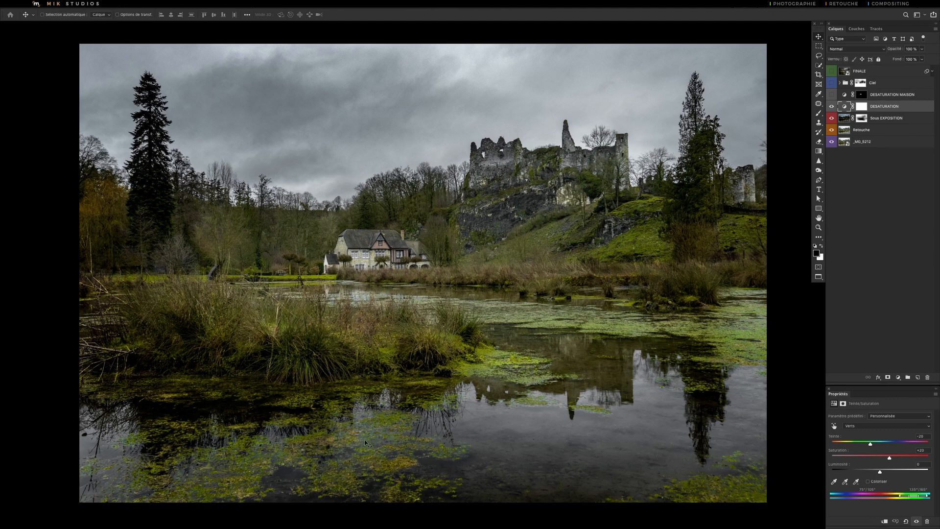
# Try a strongly raised saturation on the Cyans range of the DESATURATION layer, and undo it
pyautogui.click(867, 426)
pyautogui.click(857, 431)
pyautogui.moveTo(842, 458); pyautogui.dragTo(924, 455)
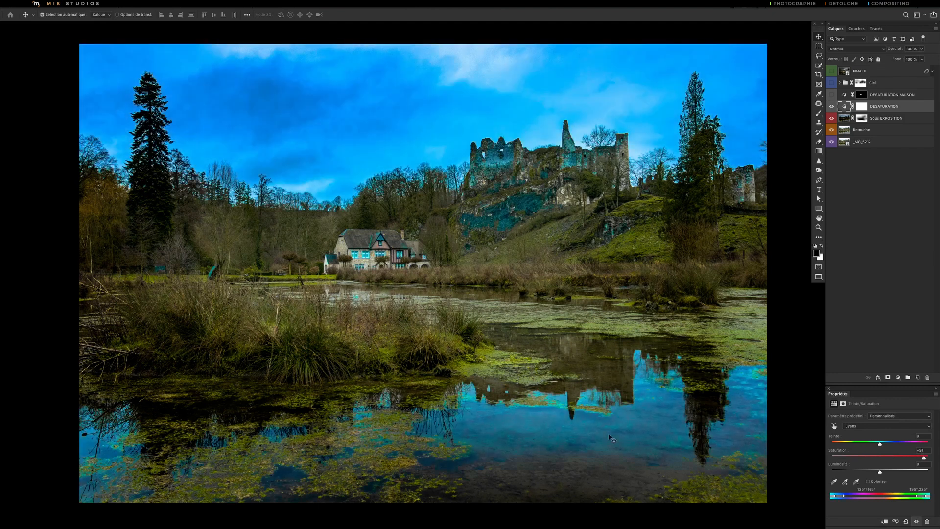
pyautogui.hotkey('ctrl', 'z')
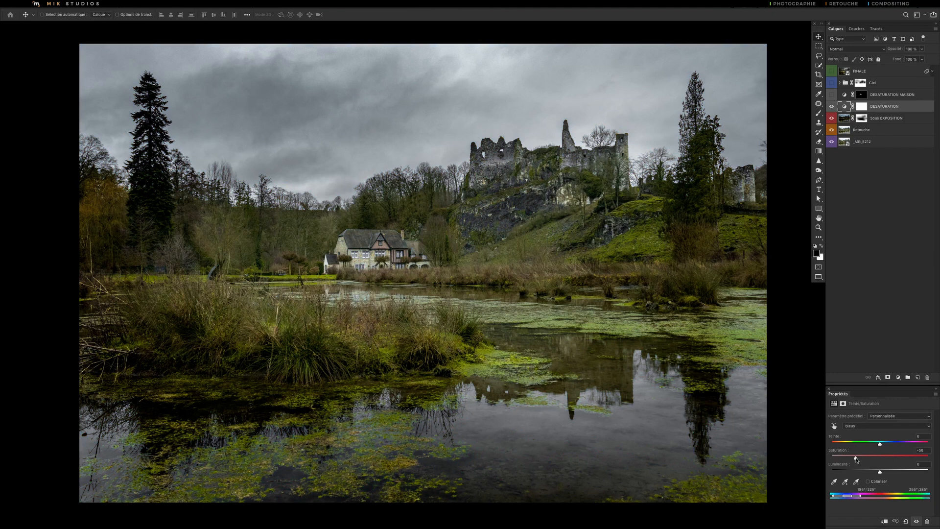
# Review the Magentas range of the DESATURATION layer's Hue/Saturation adjustment, and return to the Global range
pyautogui.click(859, 426)
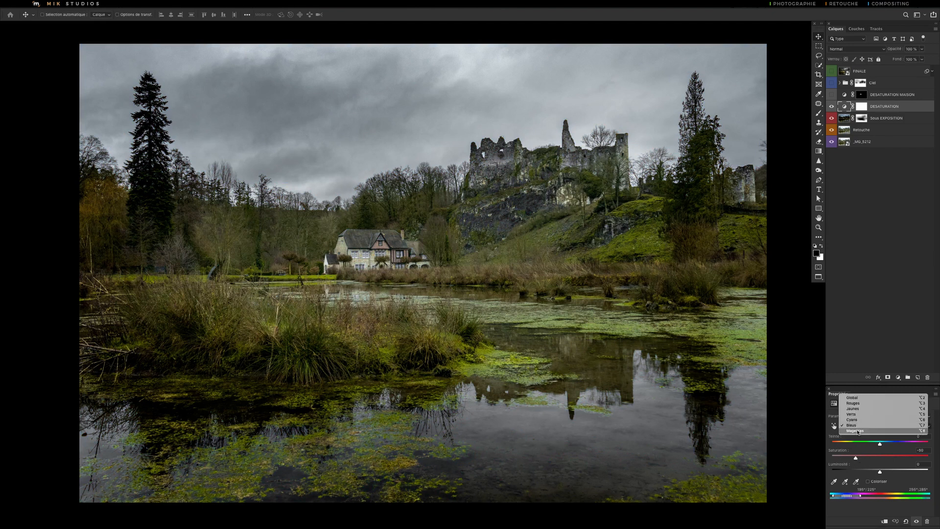
pyautogui.click(858, 431)
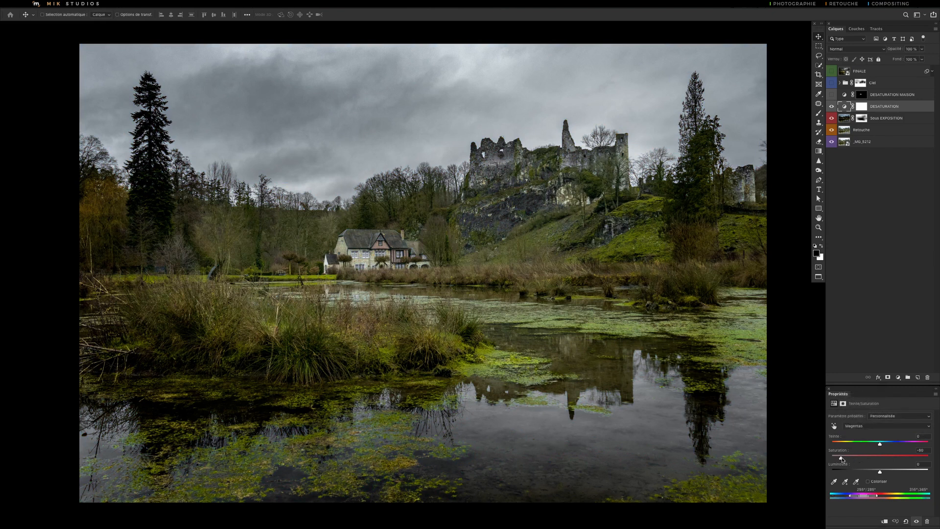
pyautogui.click(863, 426)
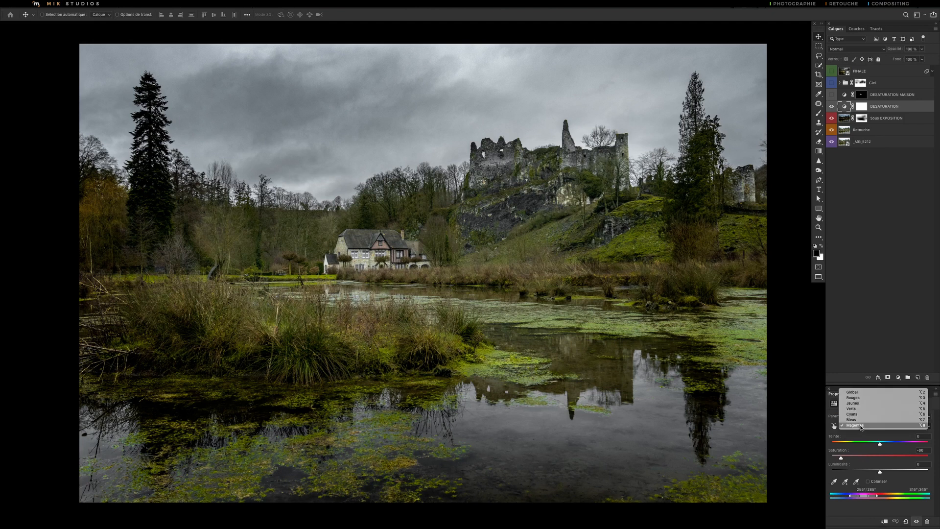
pyautogui.click(859, 394)
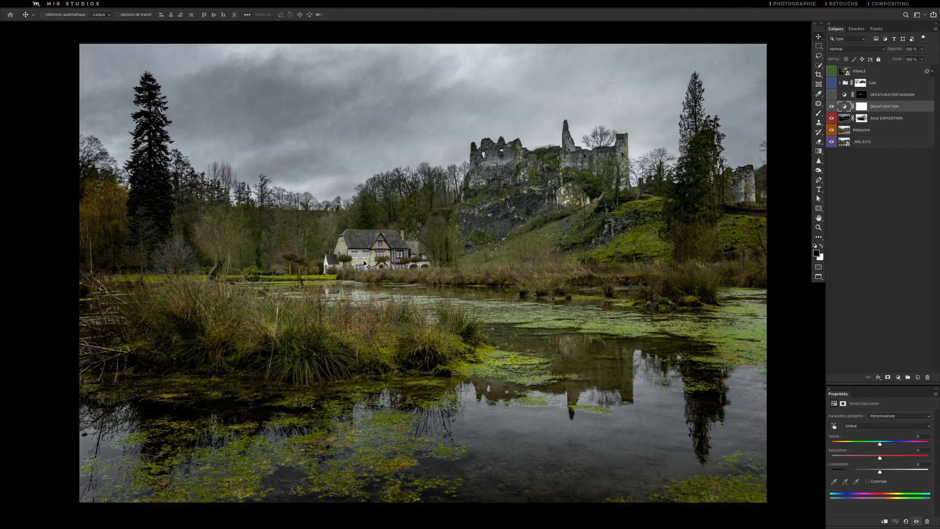
# Show and select the DESATURATION MAISON layer, and inspect its house mask by itself
pyautogui.click(832, 95)
pyautogui.click(845, 96)
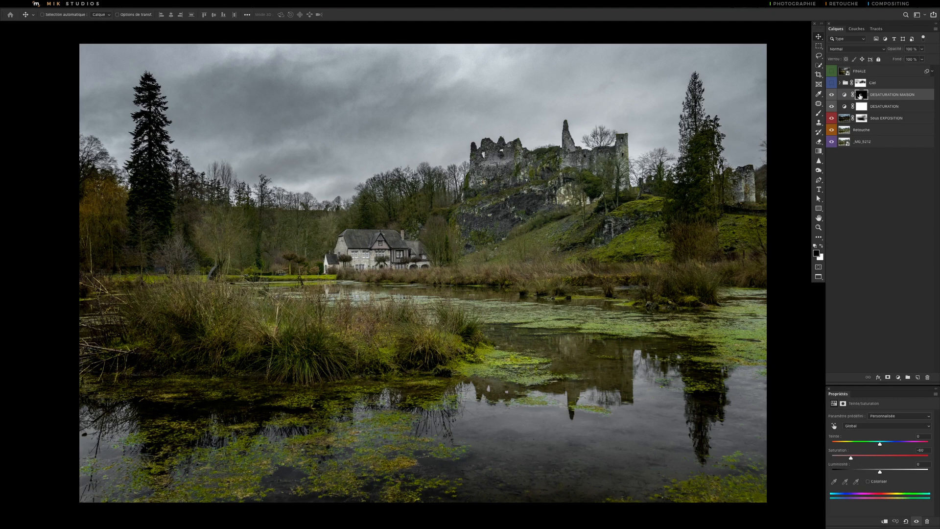
pyautogui.keyDown('alt'); pyautogui.click(862, 96); pyautogui.keyUp('alt')
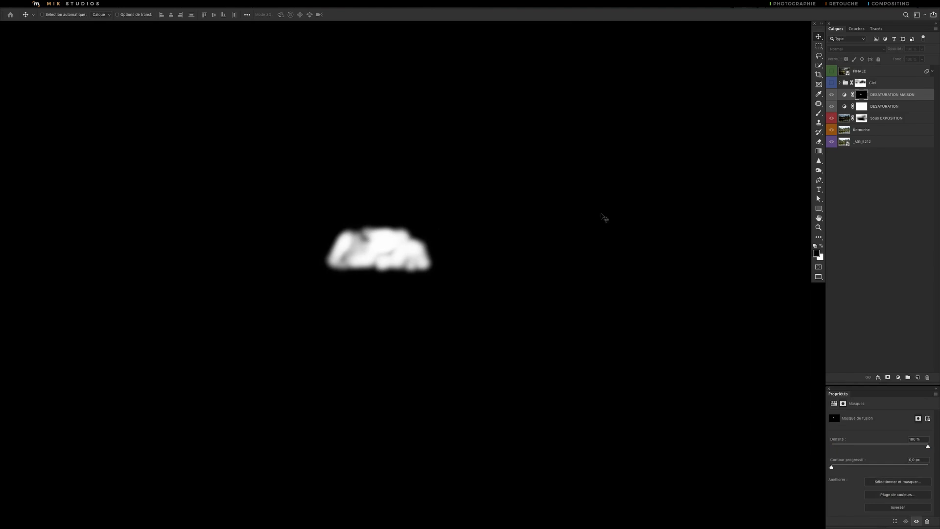
pyautogui.keyDown('alt'); pyautogui.click(867, 97); pyautogui.keyUp('alt')
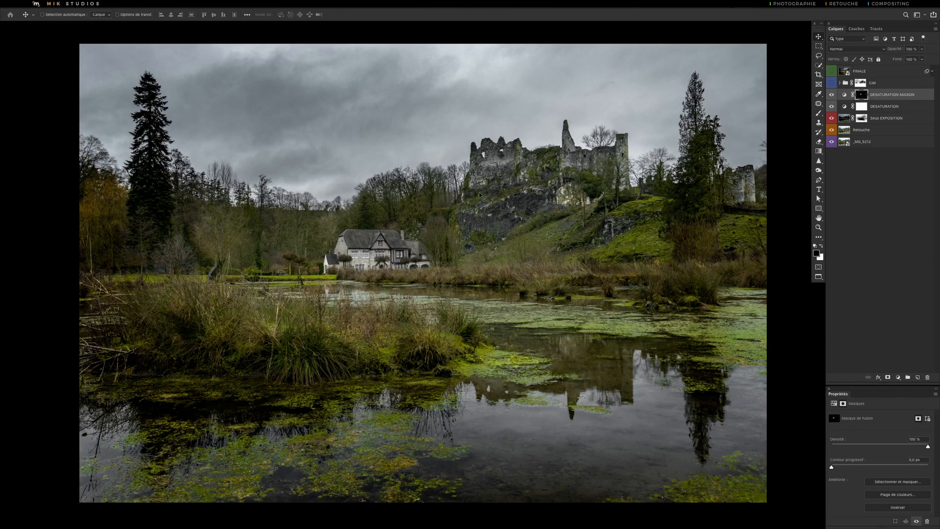
# Compare the house with the DESATURATION MAISON layer off and on, and the isolated _MG_5212 layer with the combined result
pyautogui.press('b')
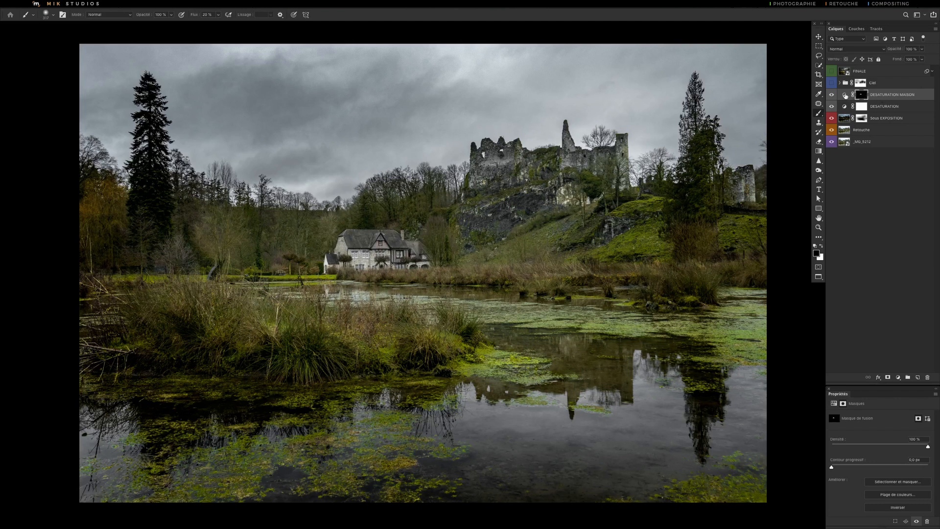
pyautogui.click(845, 95)
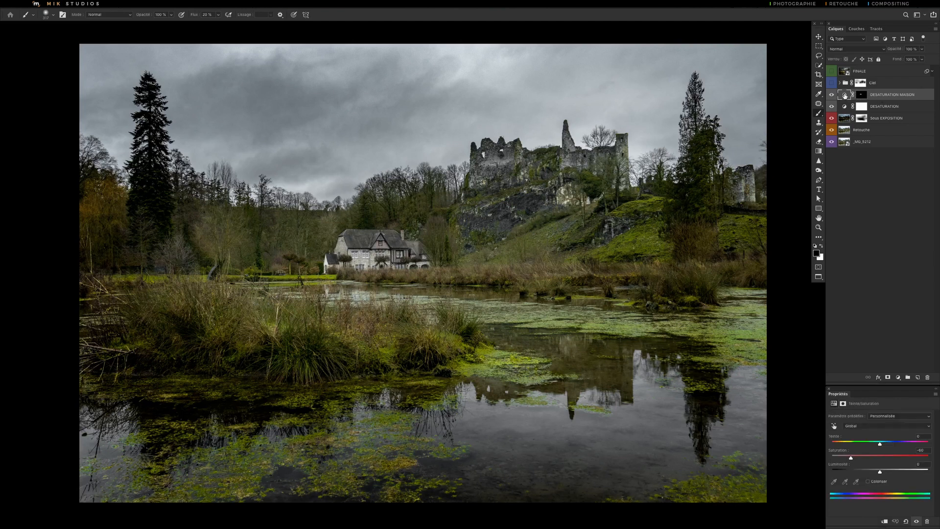
pyautogui.click(832, 95)
pyautogui.click(832, 95)
pyautogui.click(832, 95)
pyautogui.click(832, 95)
pyautogui.press('v')
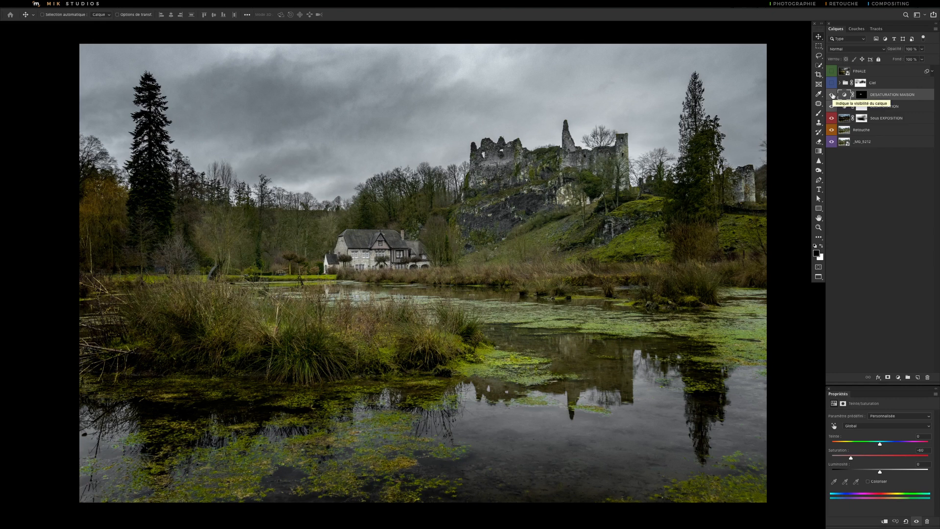
pyautogui.keyDown('alt'); pyautogui.click(832, 142); pyautogui.keyUp('alt')
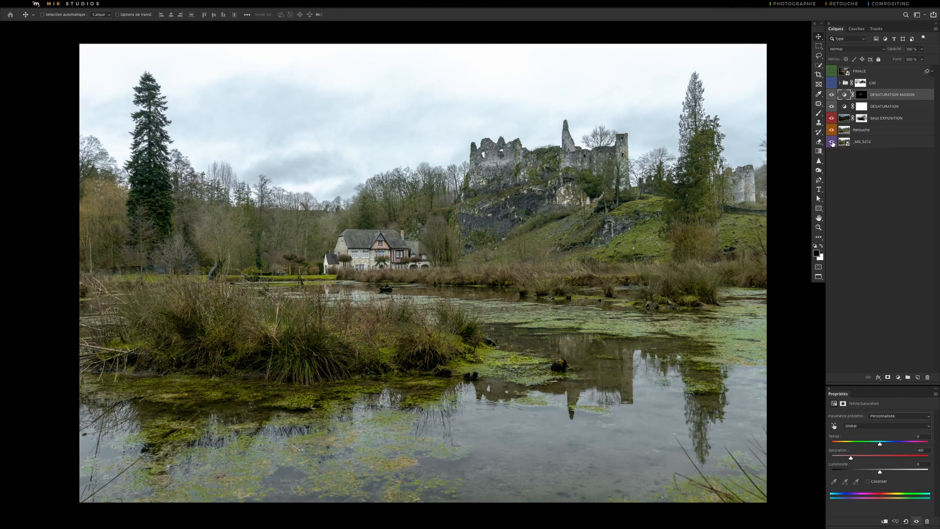
pyautogui.keyDown('alt'); pyautogui.click(832, 143); pyautogui.keyUp('alt')
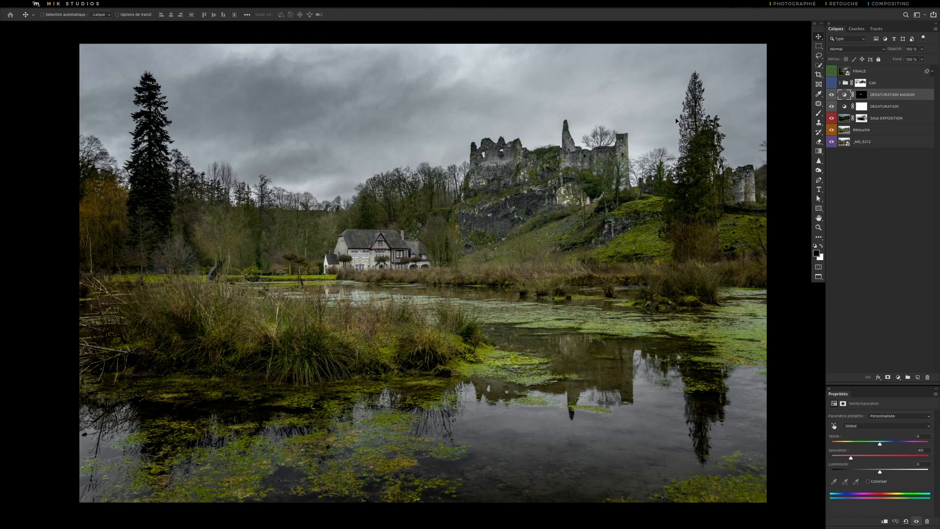
# Expand and show the Ciel group, and disable the group's mask
pyautogui.click(840, 83)
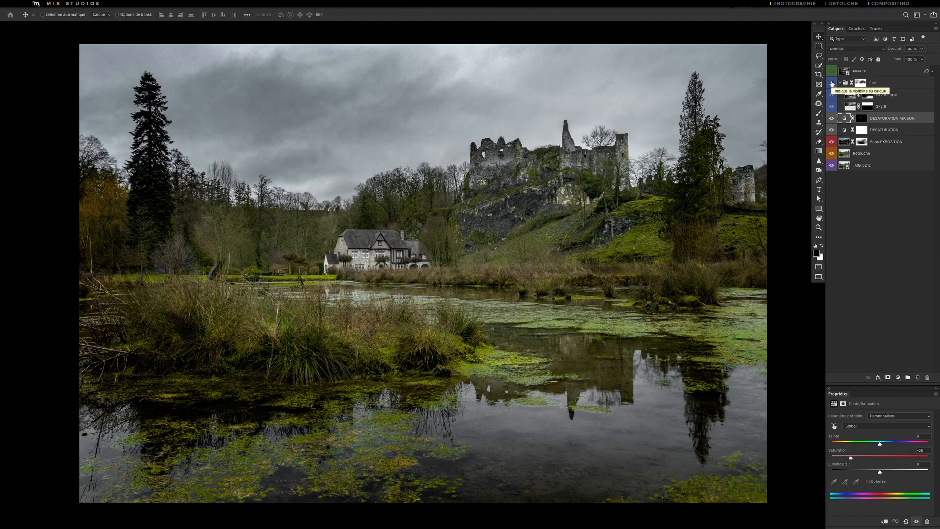
pyautogui.click(831, 83)
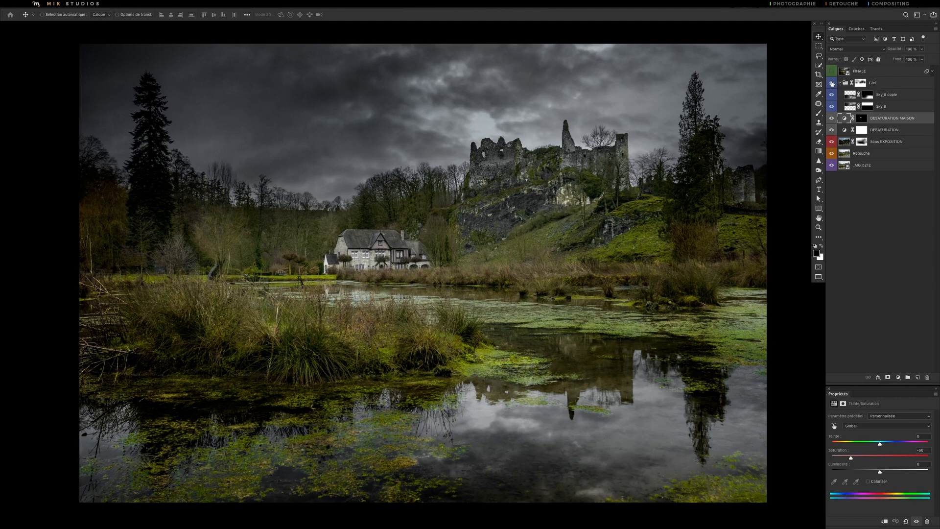
pyautogui.keyDown('shift'); pyautogui.click(860, 82); pyautogui.keyUp('shift')
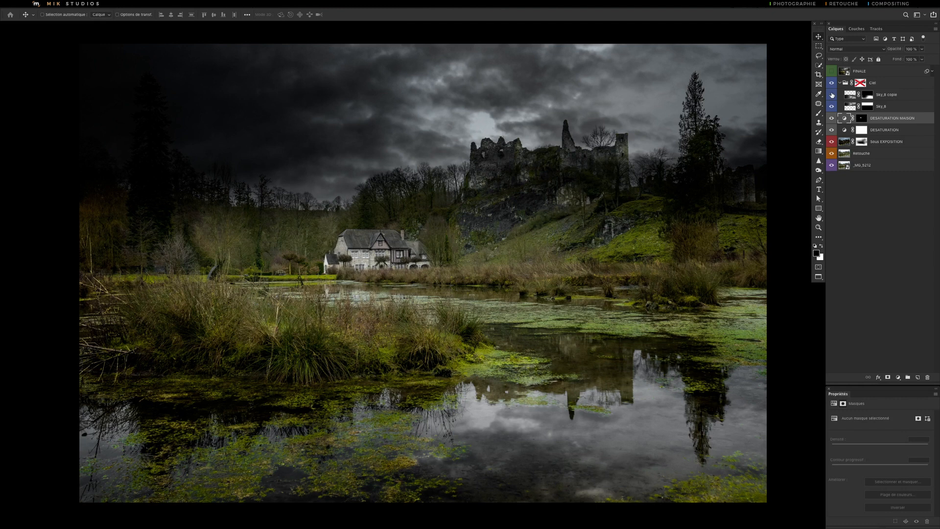
# Hide the Sky_B copie layer, disable the mask of the Sky_B layer, and compare the image with Sky_B off and on
pyautogui.click(832, 94)
pyautogui.keyDown('shift'); pyautogui.click(867, 106); pyautogui.keyUp('shift')
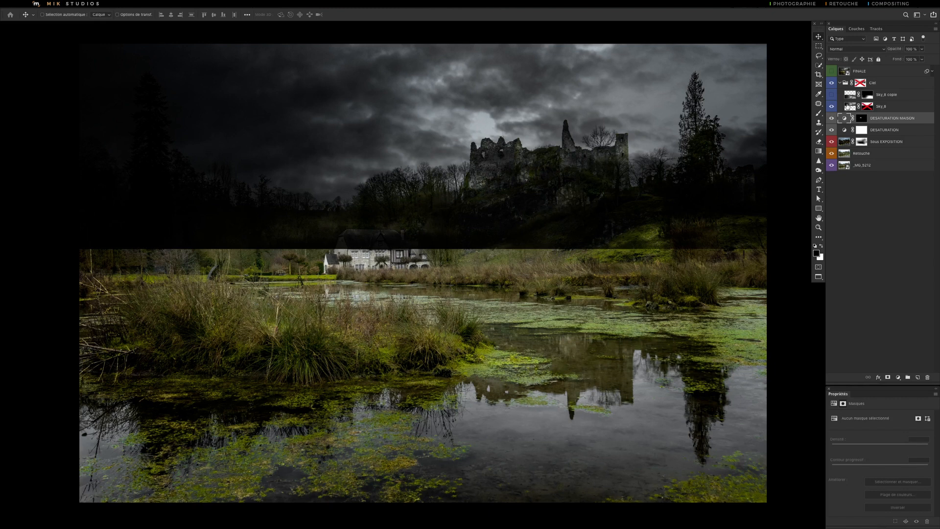
pyautogui.click(847, 106)
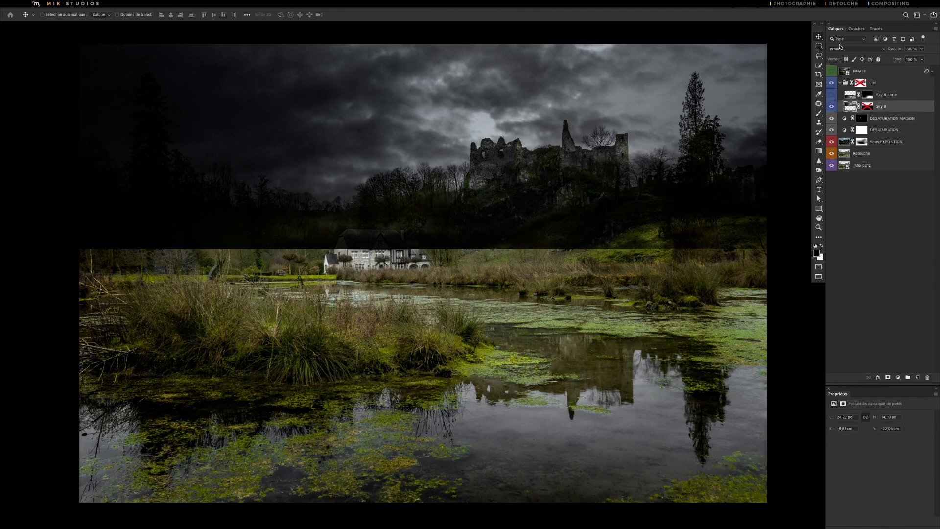
pyautogui.click(832, 106)
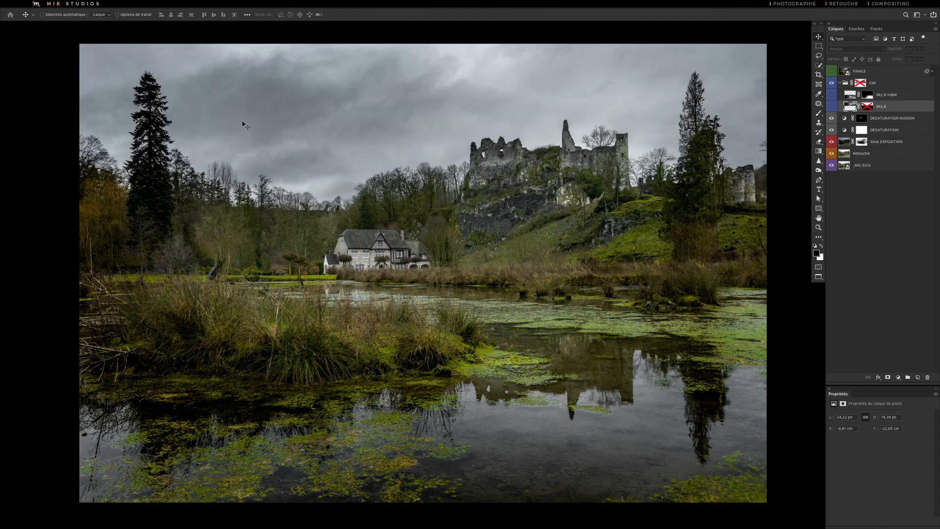
pyautogui.click(831, 107)
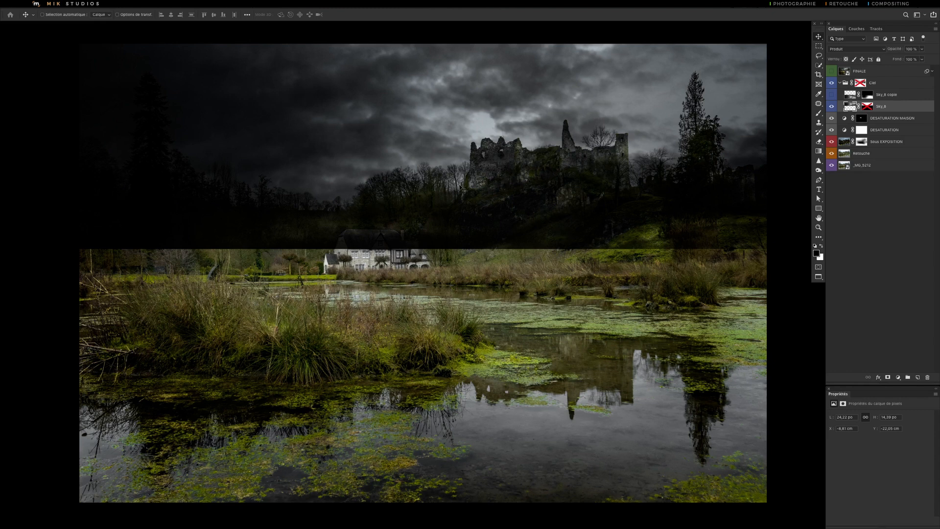
# Re-enable the Sky_B layer's mask, and view the mask by itself before returning to the image
pyautogui.keyDown('shift'); pyautogui.click(868, 107); pyautogui.keyUp('shift')
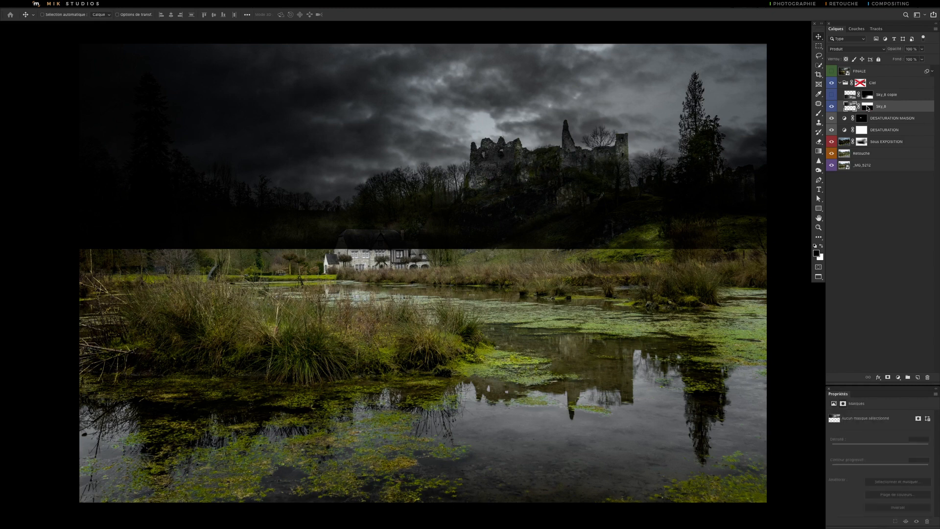
pyautogui.click(869, 107)
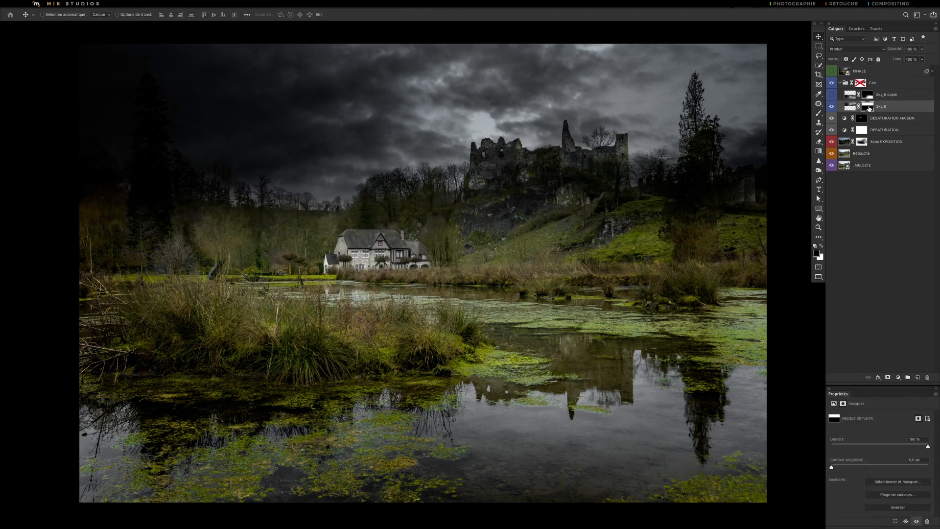
pyautogui.keyDown('alt'); pyautogui.click(870, 106); pyautogui.keyUp('alt')
pyautogui.keyDown('alt'); pyautogui.click(870, 107); pyautogui.keyUp('alt')
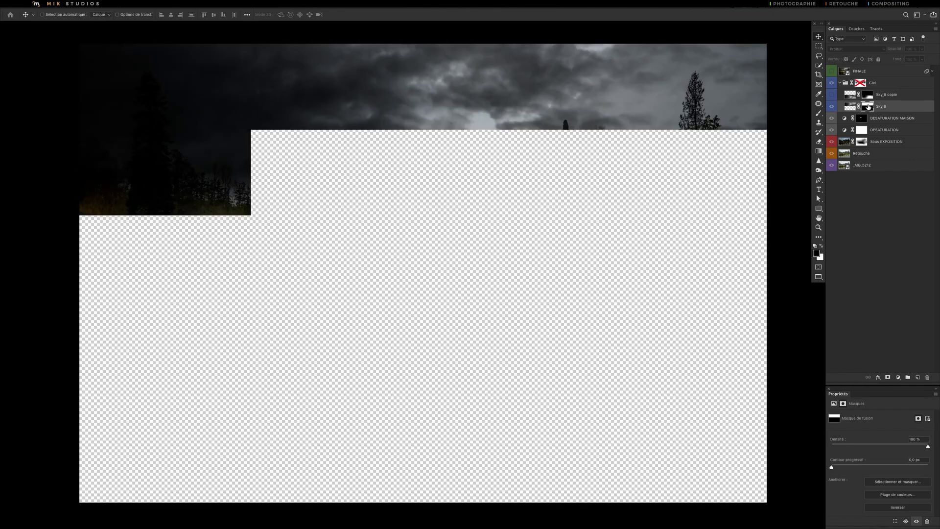
# Try vertical gradients across the sky on the Sky_B mask with the Gradient tool, and switch back to the Move tool
pyautogui.press('g')
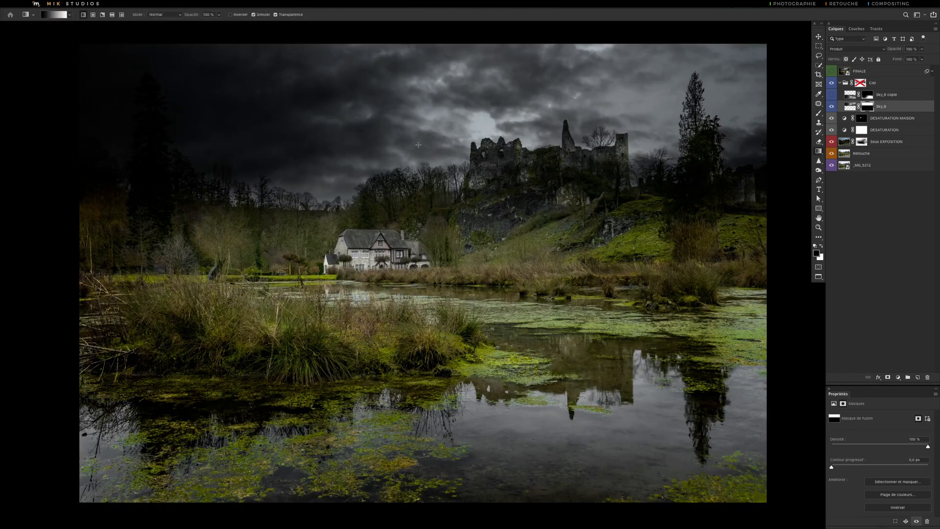
pyautogui.moveTo(419, 152); pyautogui.dragTo(420, 203)
pyautogui.moveTo(418, 168); pyautogui.dragTo(420, 87)
pyautogui.press('v')
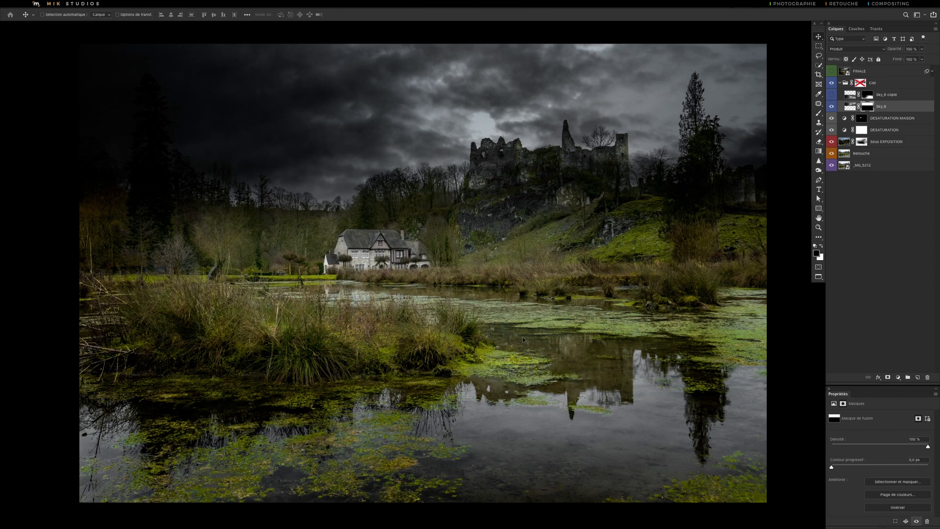
# Compare the reflection in the water with the Sky_B copie layer shown and hidden
pyautogui.click(832, 95)
pyautogui.click(832, 95)
pyautogui.click(832, 95)
pyautogui.click(833, 95)
# Duplicate the Sky_B layer inside the Ciel group
pyautogui.click(851, 106)
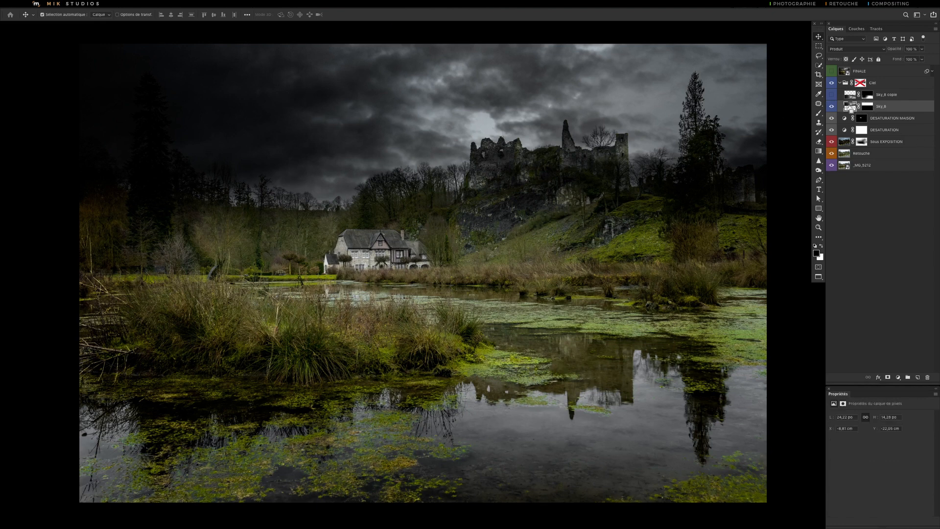
pyautogui.moveTo(912, 106); pyautogui.dragTo(918, 376)
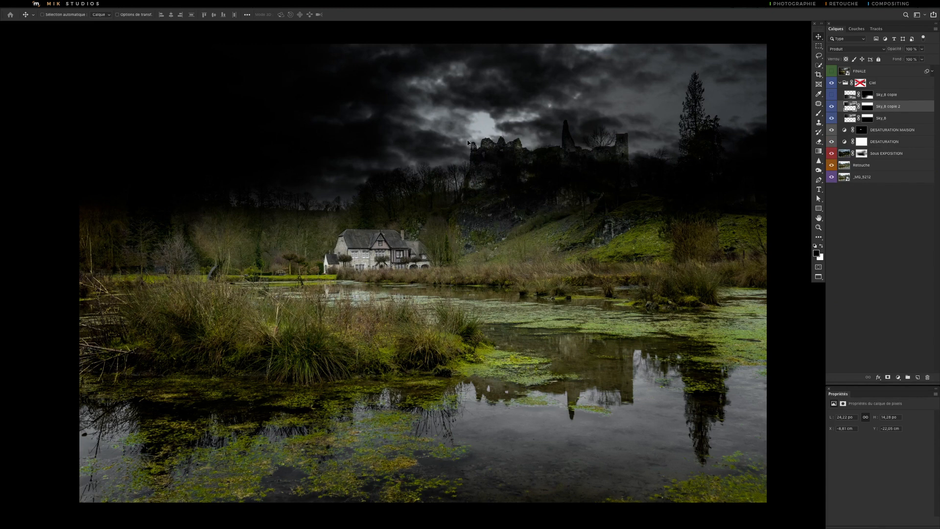
pyautogui.hotkey('ctrl', 't')
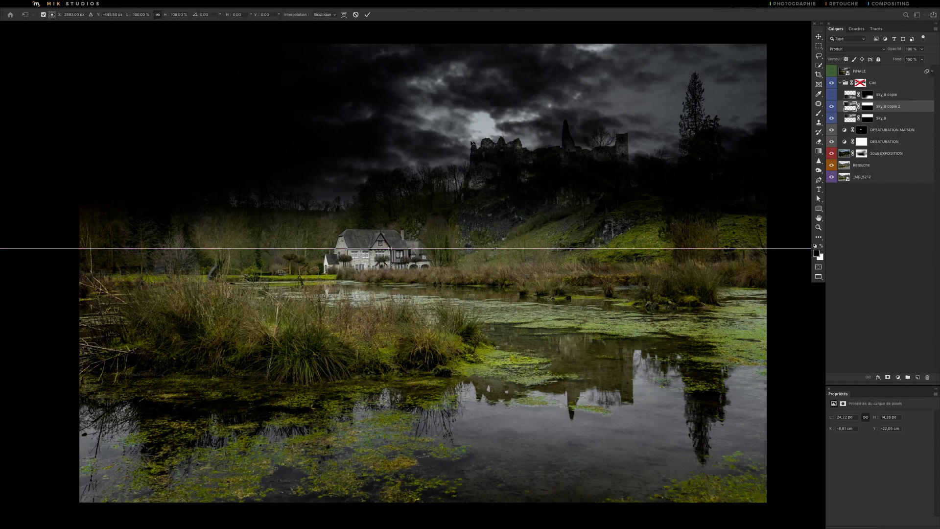
pyautogui.press('Escape')
# Flip the Sky_B copie 2 layer vertically and move it down over the water to form the sky's reflection
pyautogui.click(97, 5)
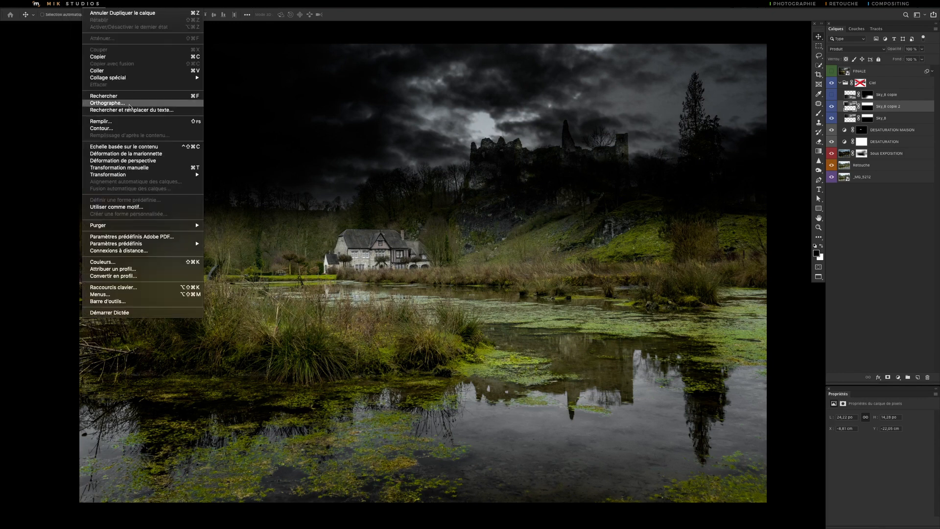
pyautogui.click(130, 168)
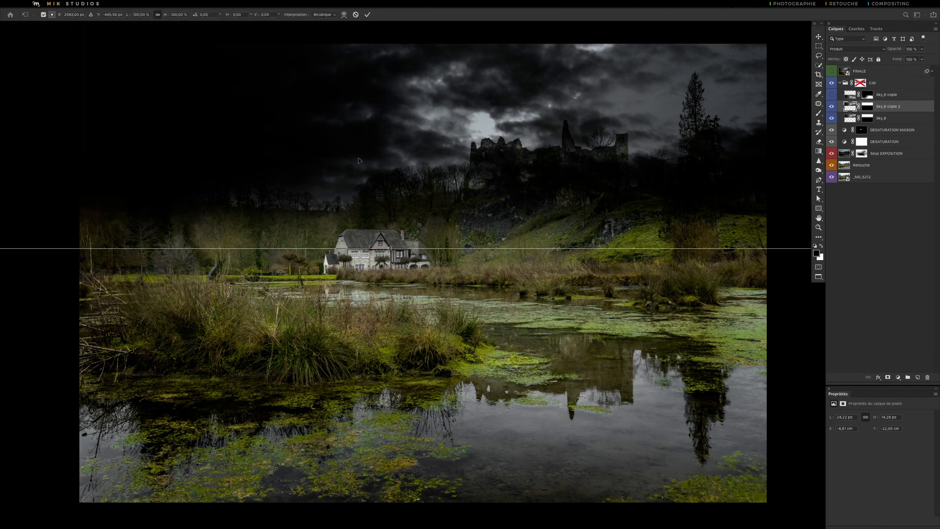
pyautogui.rightClick(451, 129)
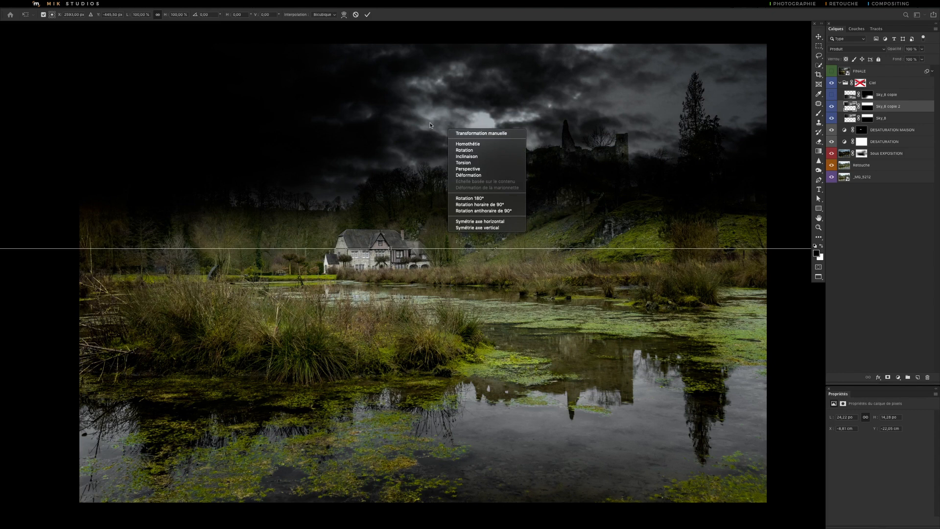
pyautogui.click(475, 227)
pyautogui.moveTo(493, 104); pyautogui.dragTo(492, 423)
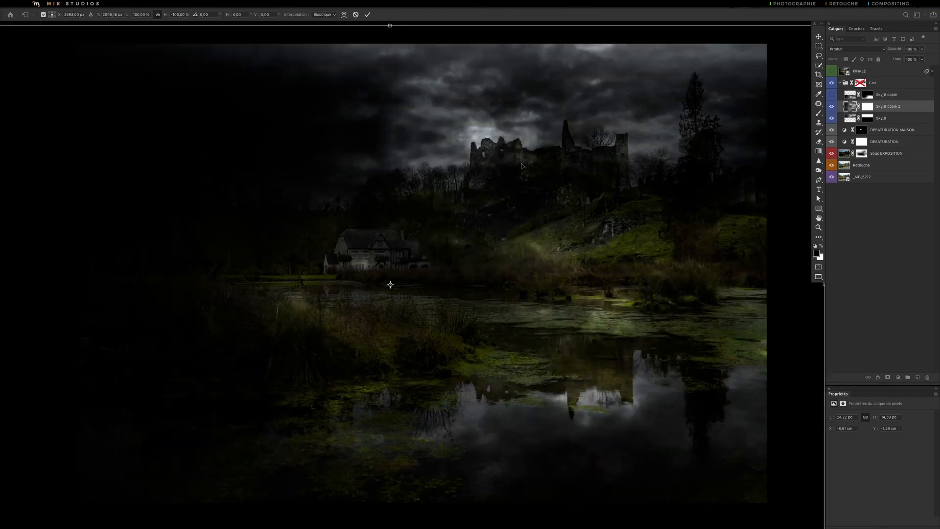
pyautogui.moveTo(513, 143); pyautogui.dragTo(511, 393)
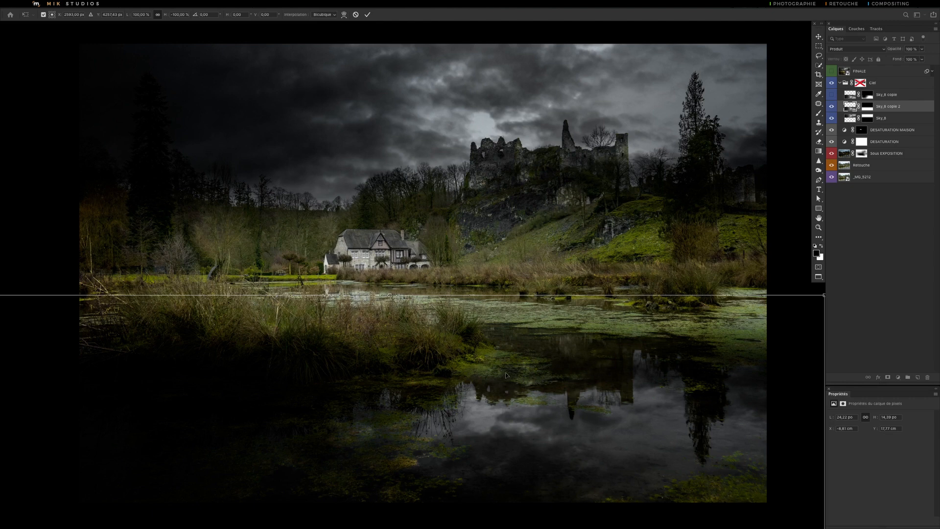
pyautogui.press('Return')
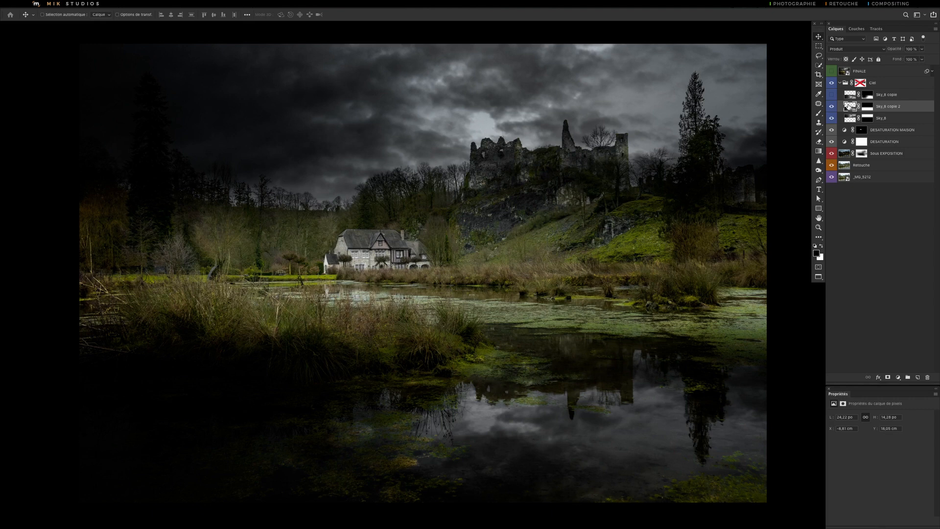
# Delete the flipped Sky_B copie 2 layer, and show the Sky_B copie layer with the Lumière tamisée blend mode
pyautogui.moveTo(847, 105); pyautogui.dragTo(928, 377)
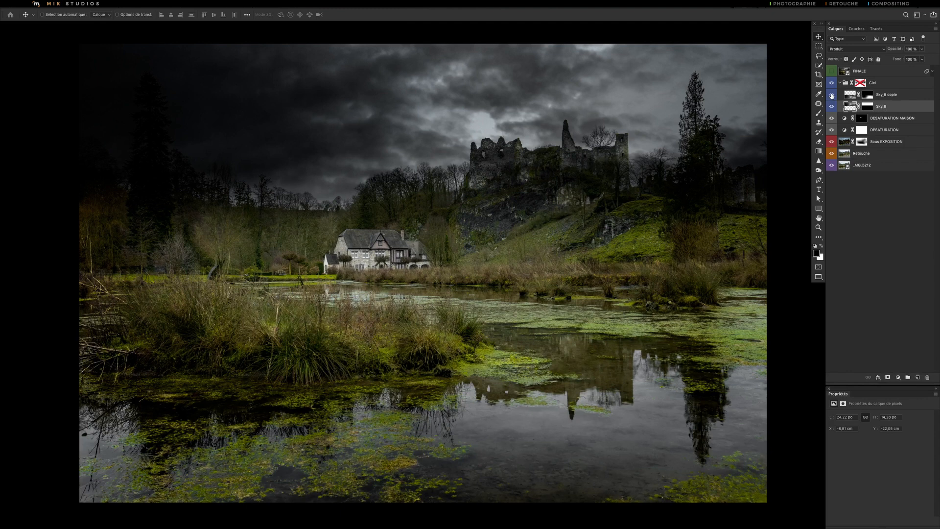
pyautogui.click(832, 96)
pyautogui.click(850, 96)
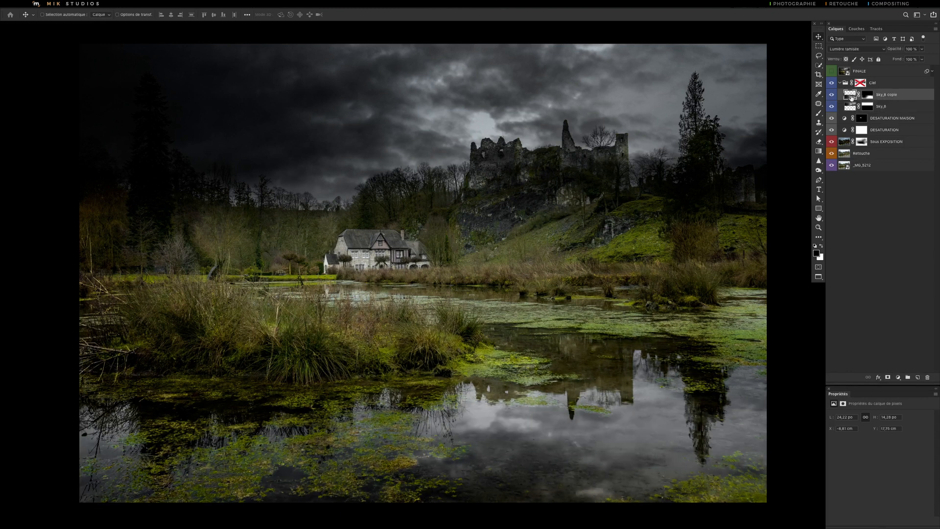
pyautogui.click(864, 49)
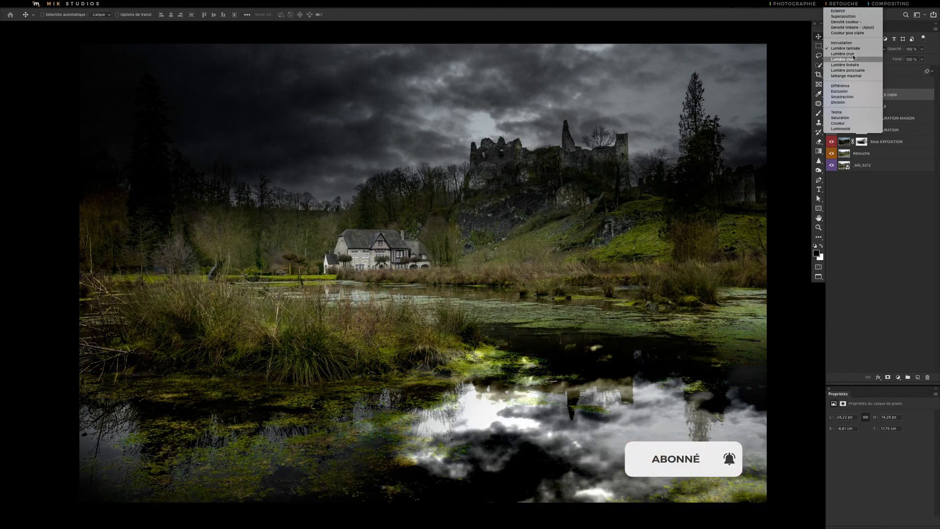
pyautogui.click(853, 49)
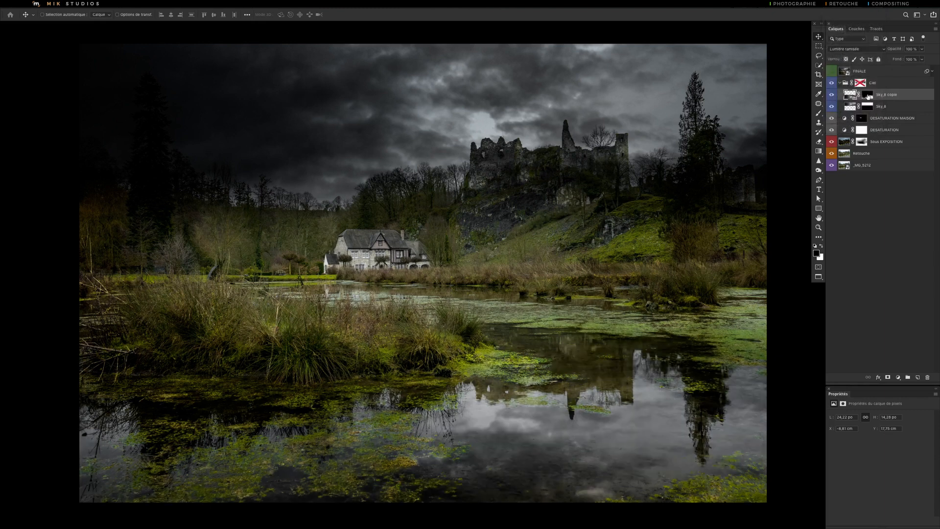
# Examine the Sky_B copie mask by itself, and compare the water reflection with the mask disabled and enabled
pyautogui.keyDown('alt'); pyautogui.click(869, 95); pyautogui.keyUp('alt')
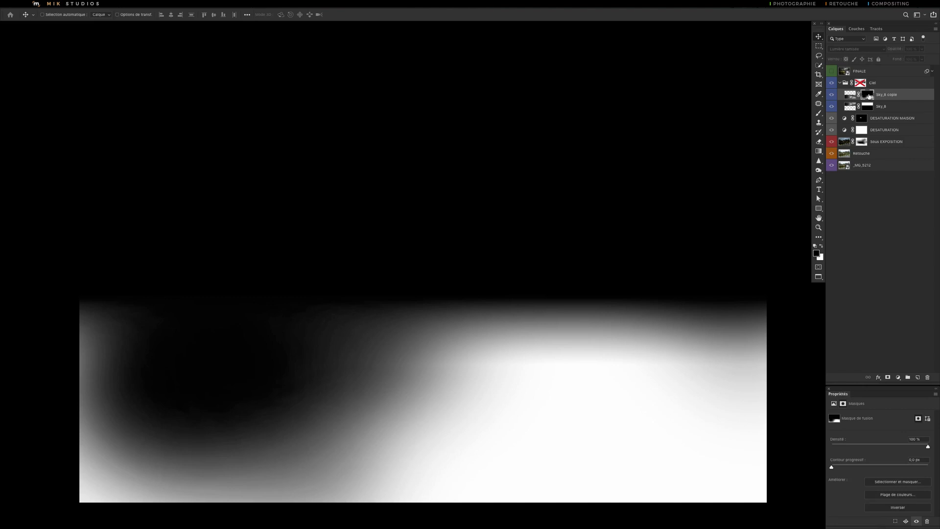
pyautogui.keyDown('alt'); pyautogui.click(869, 96); pyautogui.keyUp('alt')
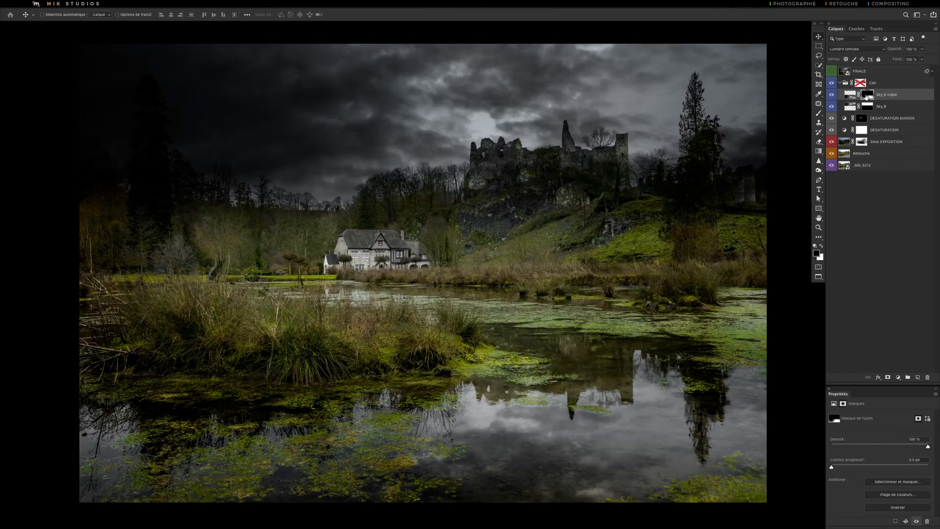
pyautogui.keyDown('shift'); pyautogui.click(867, 96); pyautogui.keyUp('shift')
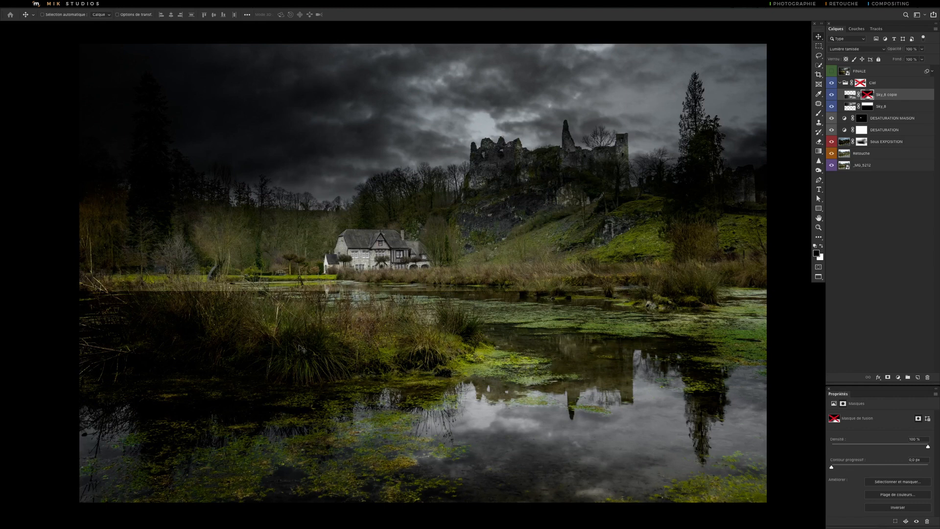
pyautogui.keyDown('shift'); pyautogui.click(869, 96); pyautogui.keyUp('shift')
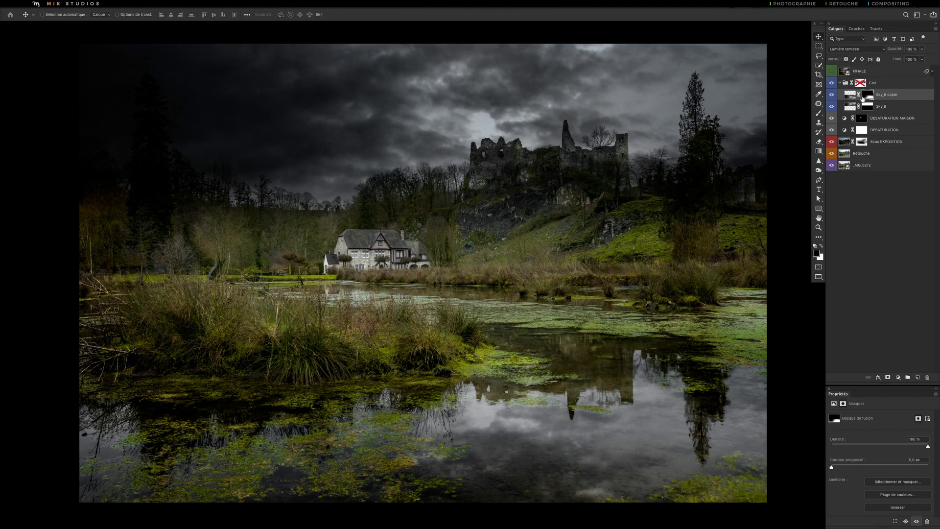
pyautogui.keyDown('alt'); pyautogui.click(868, 95); pyautogui.keyUp('alt')
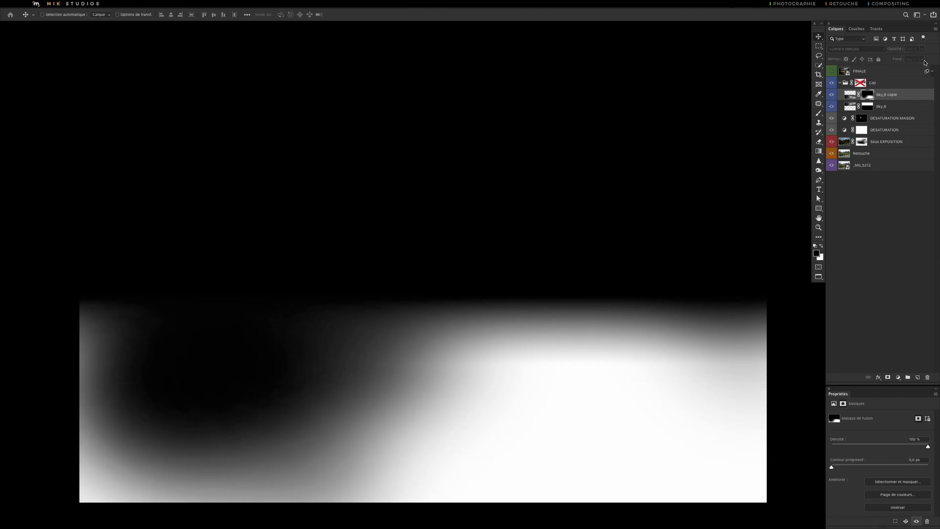
pyautogui.keyDown('alt'); pyautogui.click(871, 94); pyautogui.keyUp('alt')
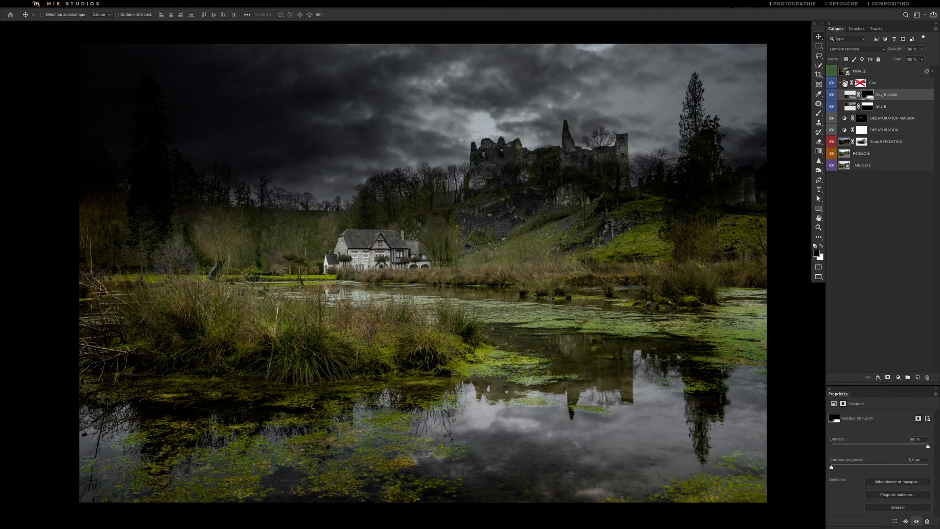
# Collapse the Ciel group and re-enable its layer mask
pyautogui.click(846, 83)
pyautogui.click(840, 83)
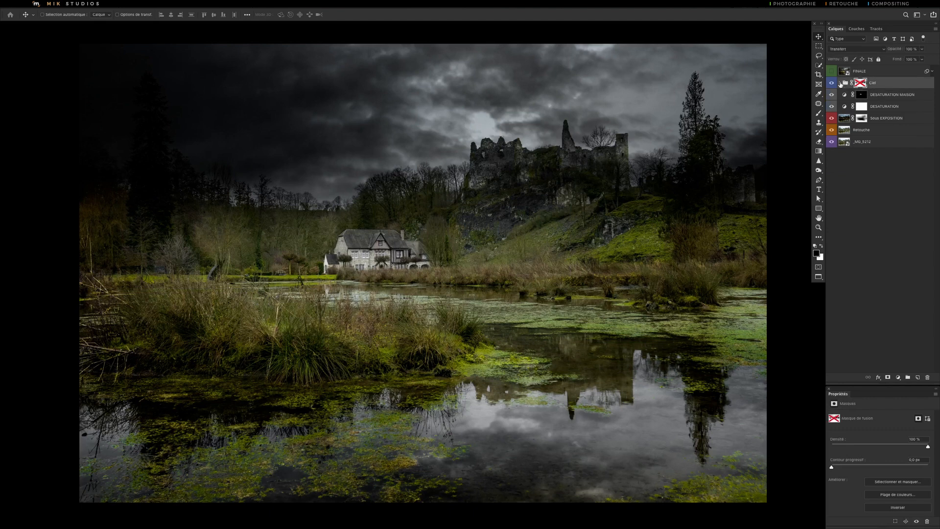
pyautogui.keyDown('shift'); pyautogui.click(860, 84); pyautogui.keyUp('shift')
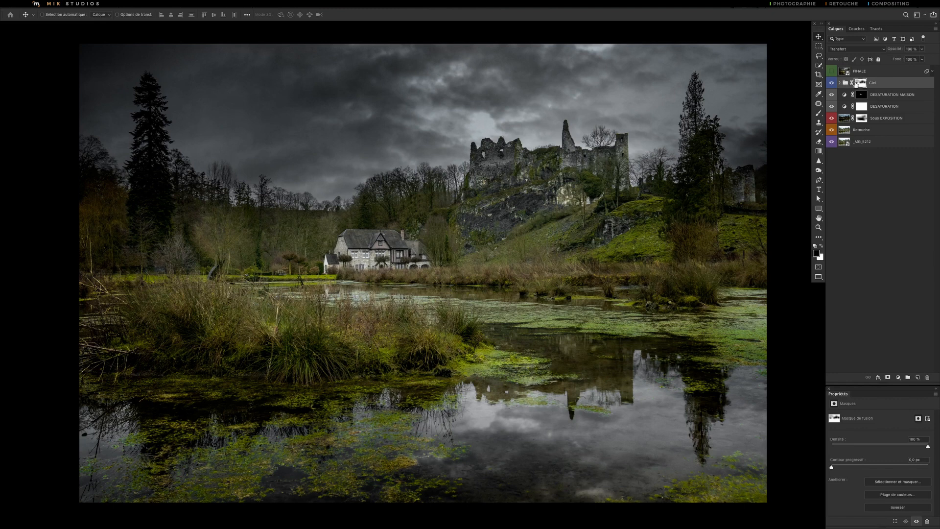
pyautogui.click(841, 83)
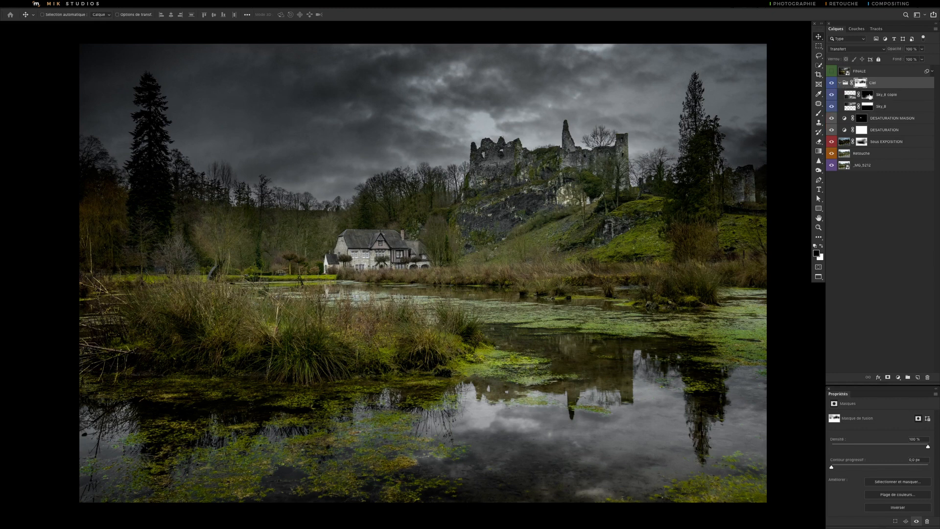
pyautogui.click(841, 83)
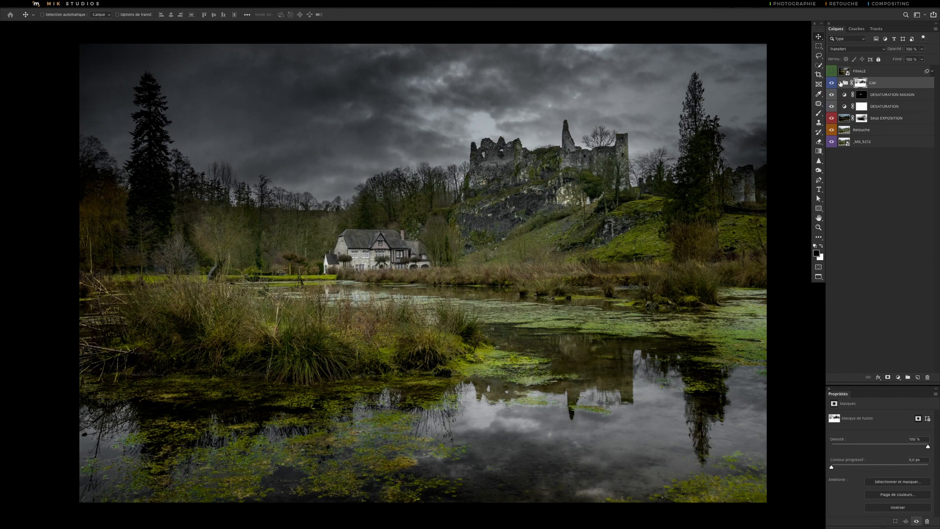
# View the Ciel group's mask by itself, and compare the image with that mask disabled and enabled
pyautogui.keyDown('alt'); pyautogui.click(861, 83); pyautogui.keyUp('alt')
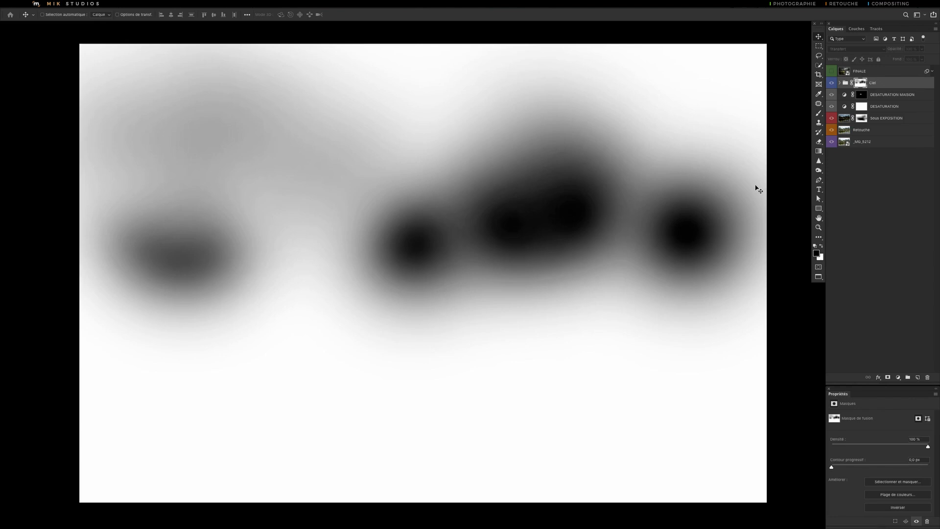
pyautogui.keyDown('alt'); pyautogui.click(862, 83); pyautogui.keyUp('alt')
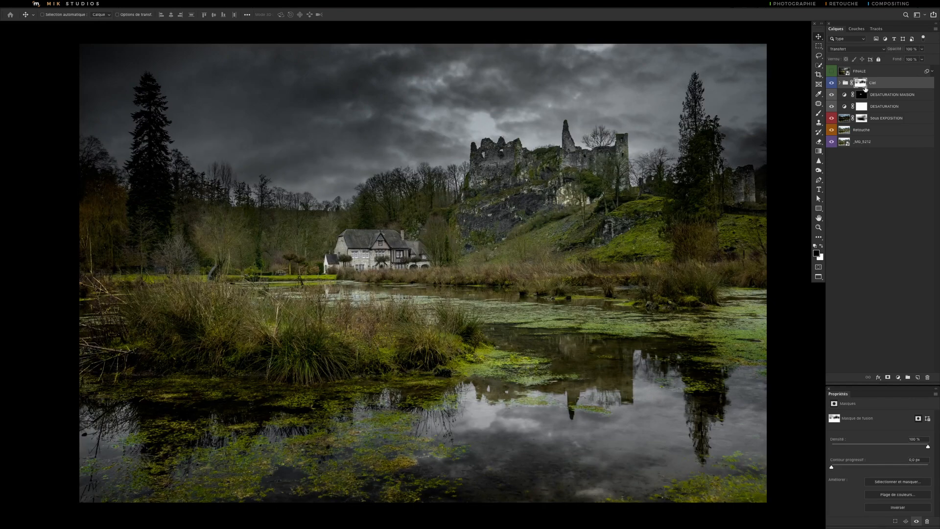
pyautogui.keyDown('shift'); pyautogui.click(861, 84); pyautogui.keyUp('shift')
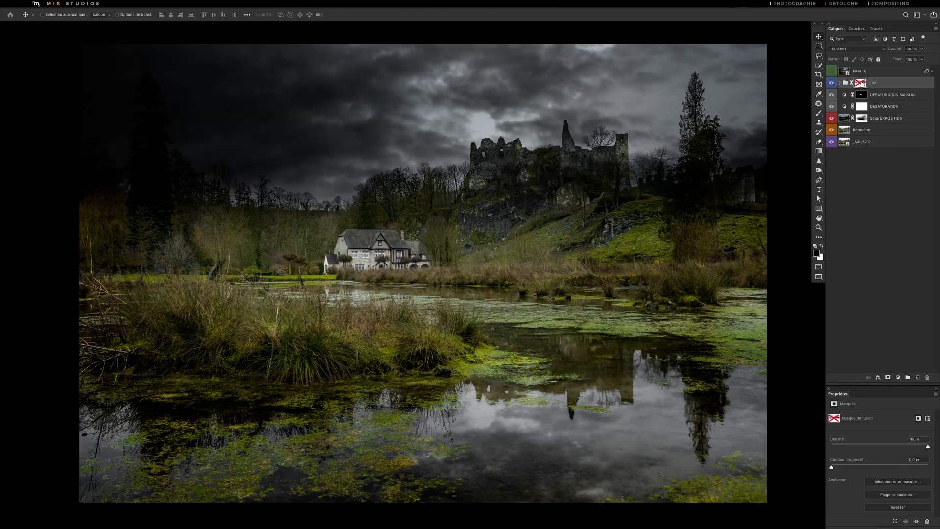
pyautogui.keyDown('shift'); pyautogui.click(862, 84); pyautogui.keyUp('shift')
pyautogui.keyDown('shift'); pyautogui.click(862, 85); pyautogui.keyUp('shift')
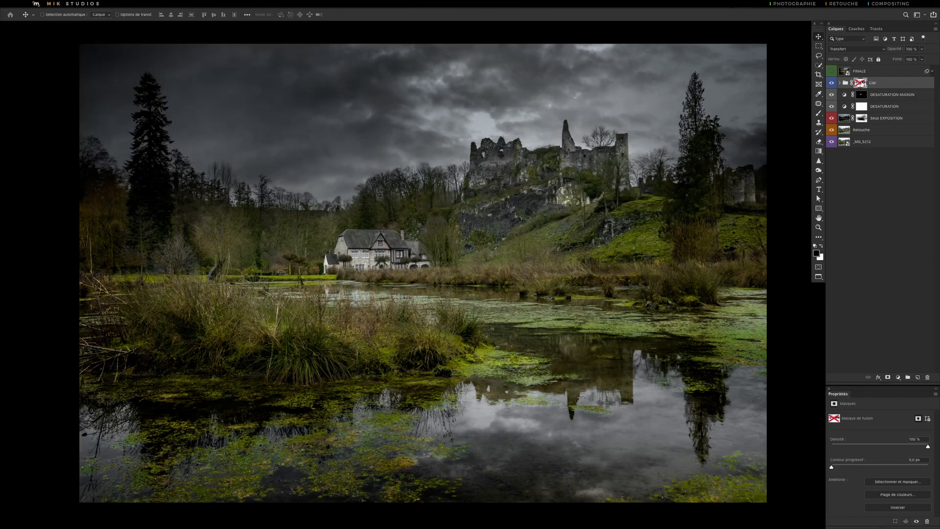
pyautogui.keyDown('shift'); pyautogui.click(861, 83); pyautogui.keyUp('shift')
pyautogui.keyDown('shift'); pyautogui.click(862, 84); pyautogui.keyUp('shift')
pyautogui.keyDown('shift'); pyautogui.click(861, 84); pyautogui.keyUp('shift')
pyautogui.keyDown('shift'); pyautogui.click(861, 84); pyautogui.keyUp('shift')
pyautogui.keyDown('shift'); pyautogui.click(862, 83); pyautogui.keyUp('shift')
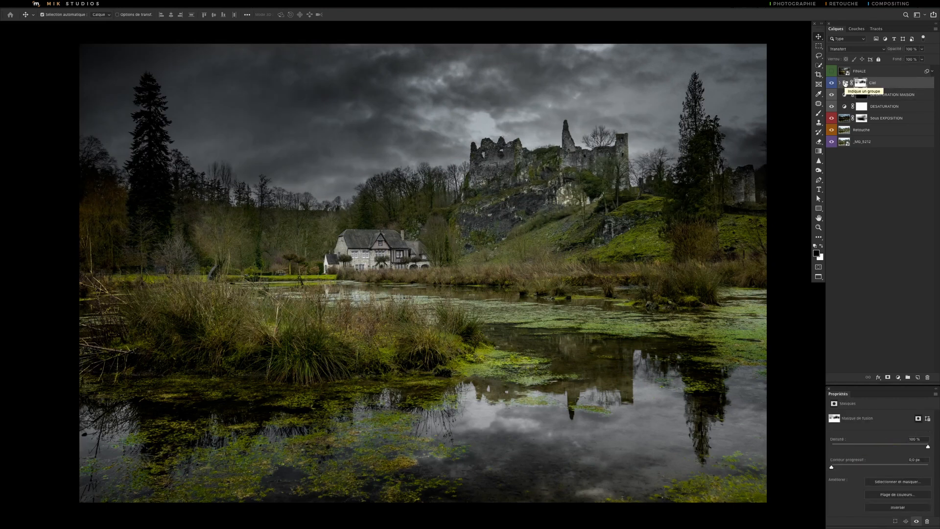
# Try a merged copy of all visible layers above the Ciel group, delete it, and check the FINALE layer's options
pyautogui.hotkey('ctrl', 'alt', 'shift', 'e')
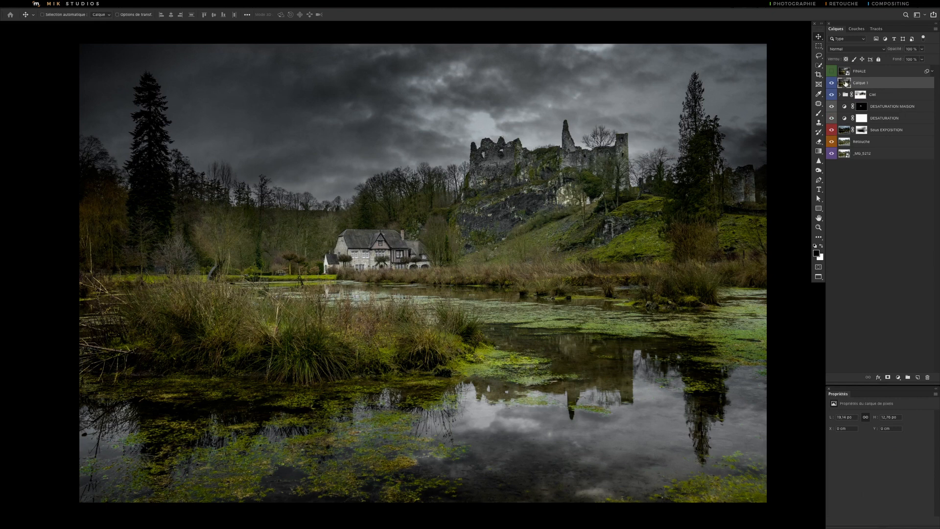
pyautogui.moveTo(846, 84); pyautogui.dragTo(927, 377)
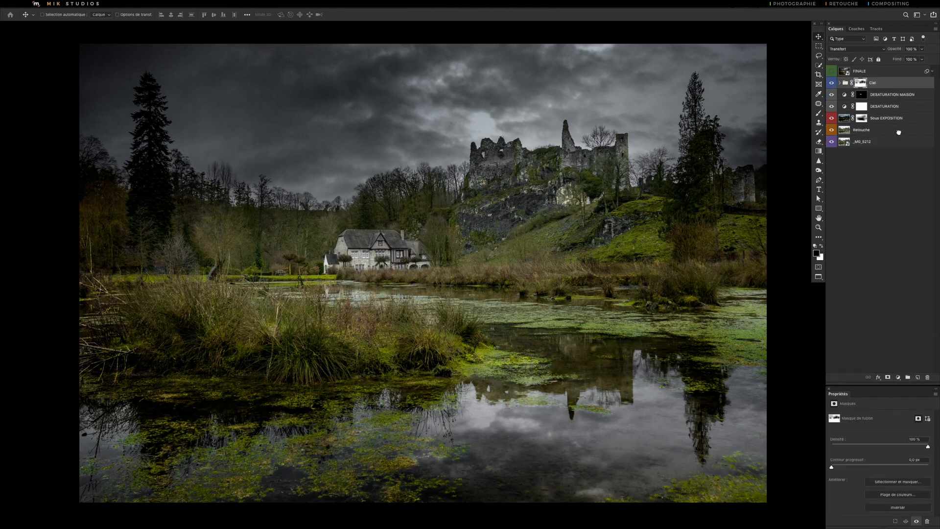
pyautogui.click(847, 72)
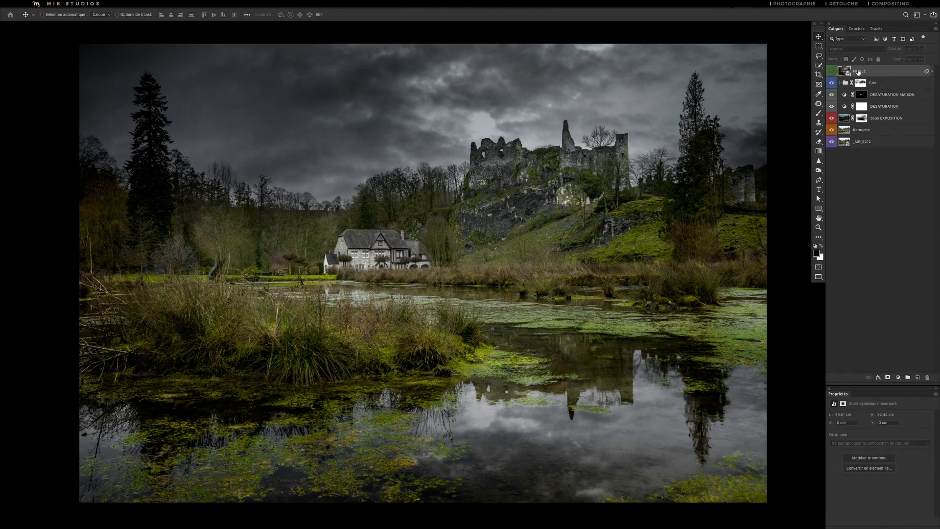
pyautogui.rightClick(871, 73)
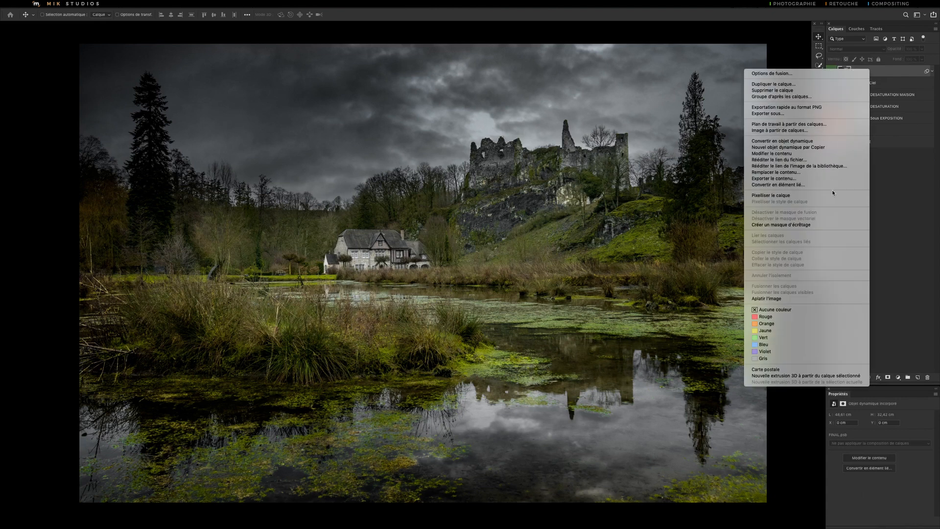
pyautogui.click(898, 203)
pyautogui.press('super+z')
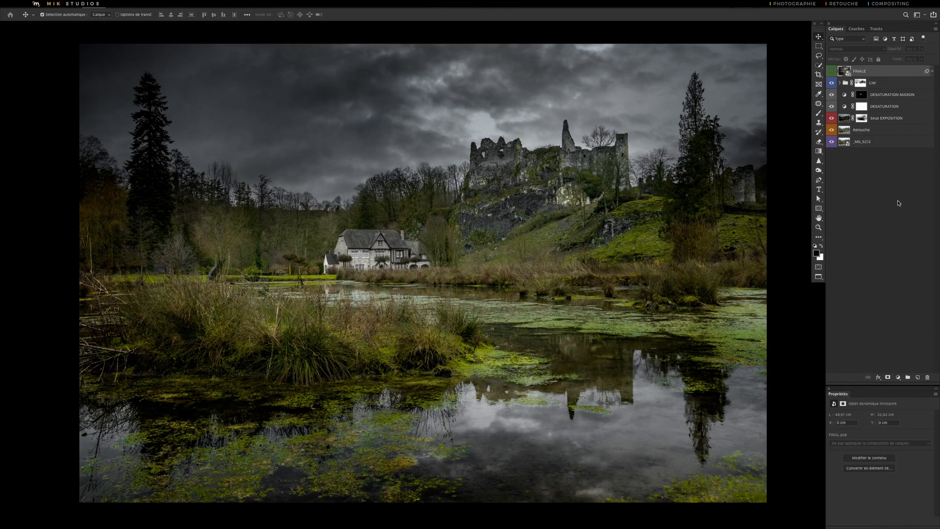
# Stamp all visible layers into a new layer above the Ciel group, convert it to a smart object, and delete it
pyautogui.press('super+alt+shift+e')
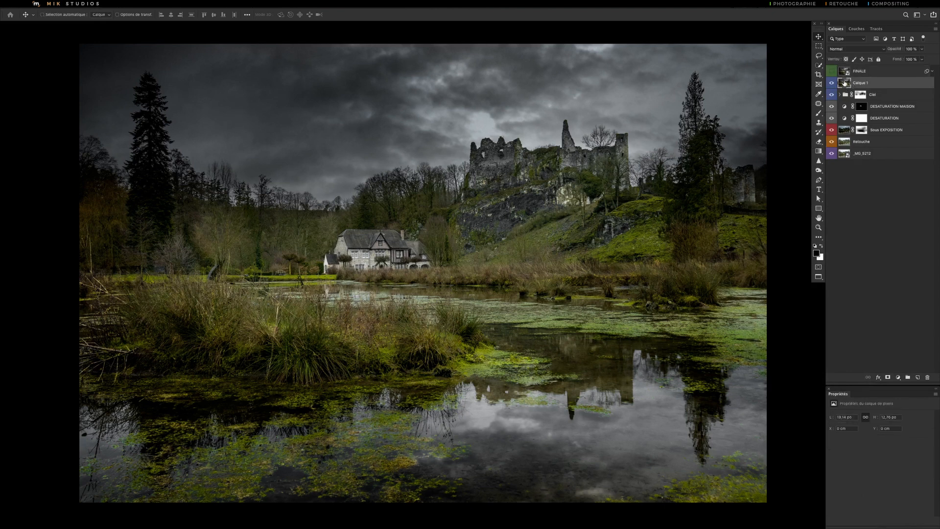
pyautogui.rightClick(845, 84)
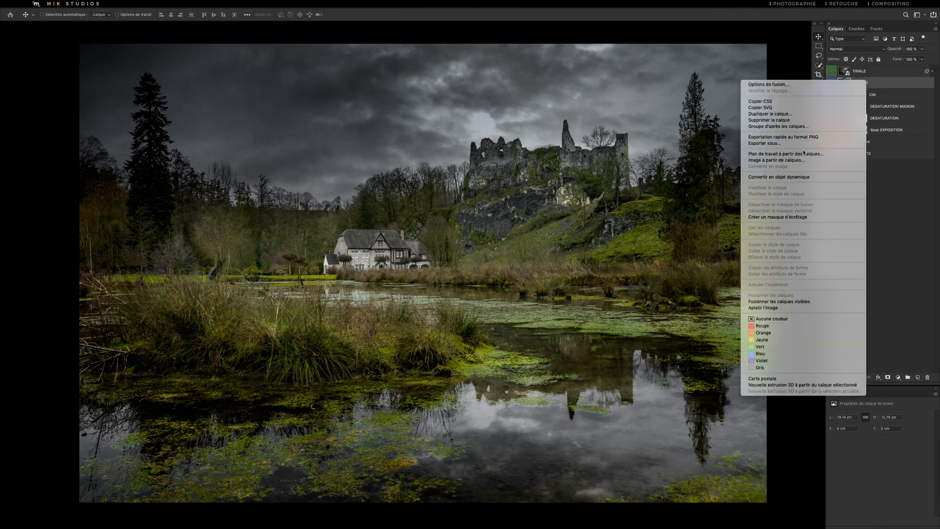
pyautogui.click(786, 178)
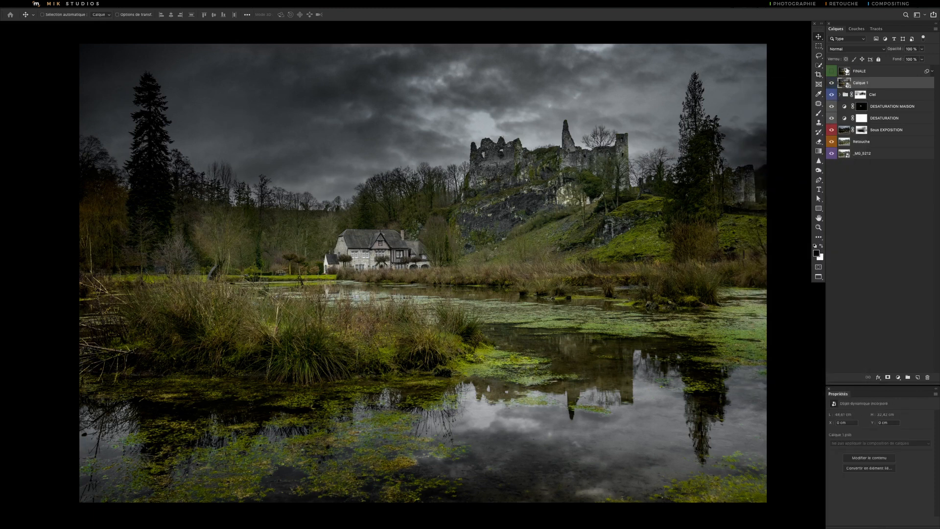
pyautogui.moveTo(844, 84); pyautogui.dragTo(927, 376)
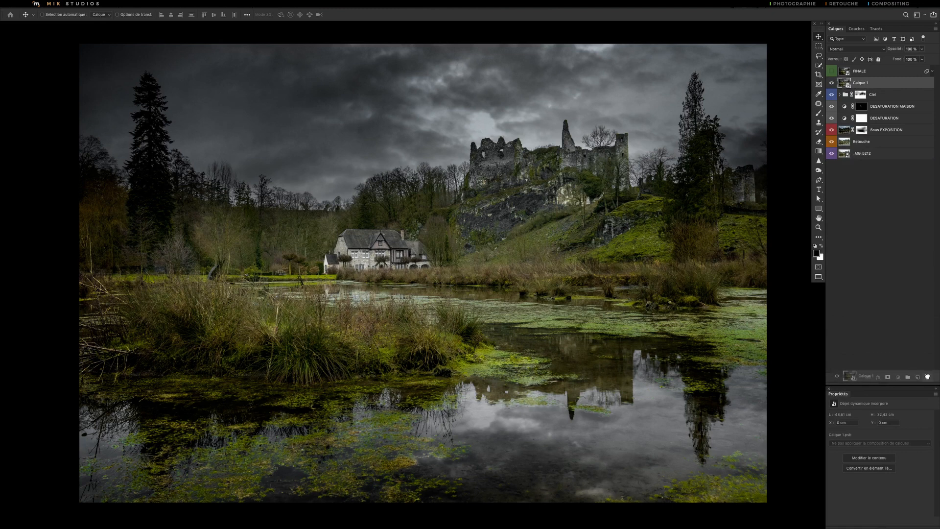
pyautogui.moveTo(928, 376); pyautogui.dragTo(928, 376)
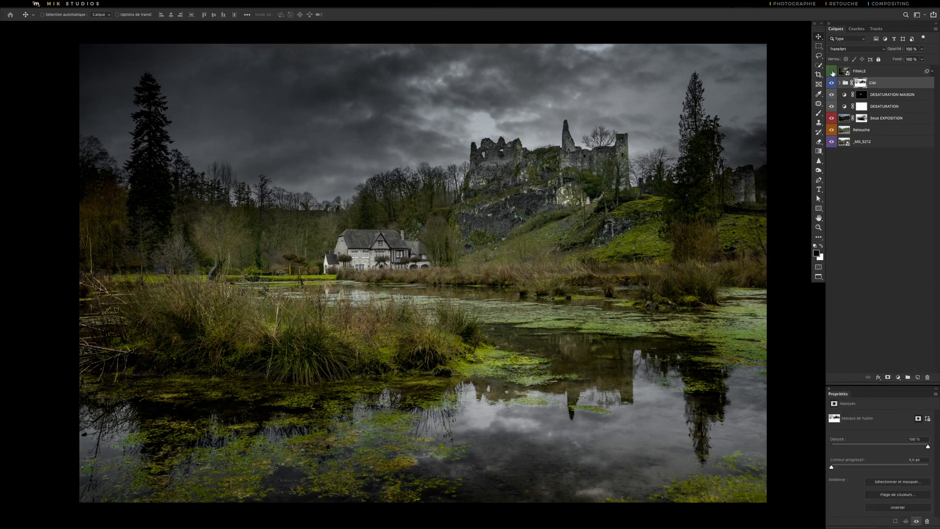
# Show and select the FINALE layer, and expand its list of smart filters
pyautogui.click(831, 71)
pyautogui.click(844, 72)
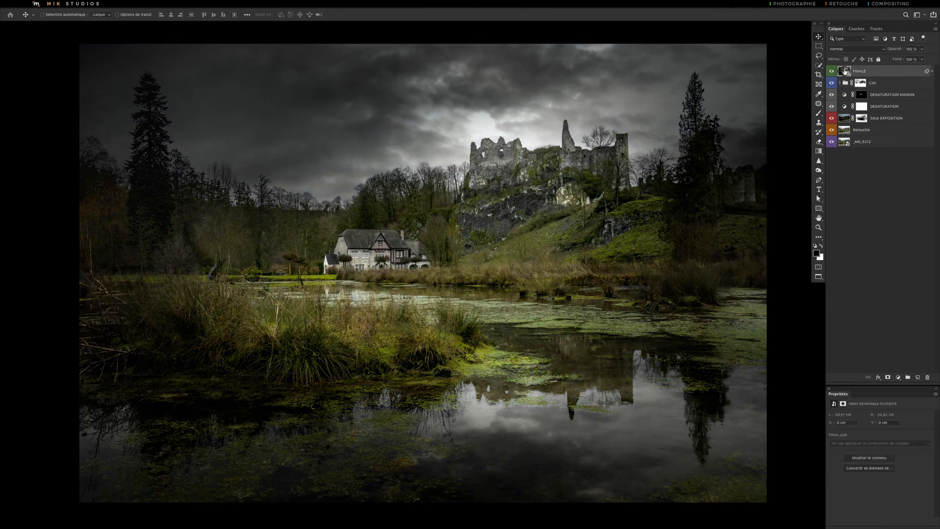
pyautogui.click(932, 72)
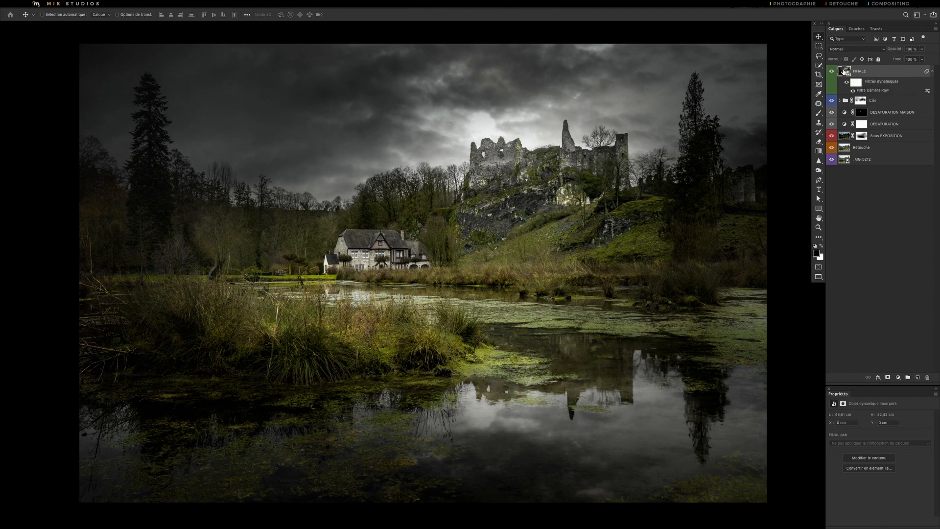
# Compare the image with the FINALE layer hidden and shown, and reopen that layer's Camera Raw filter for editing
pyautogui.click(208, 4)
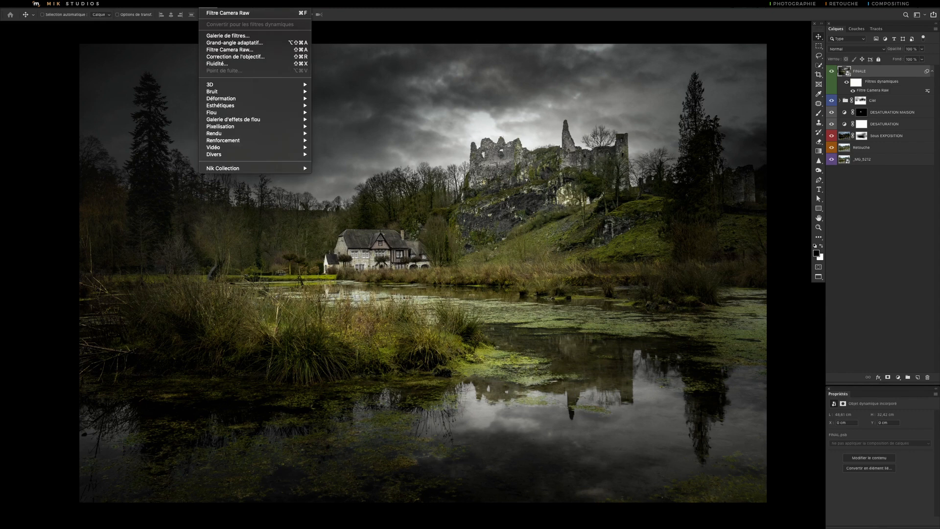
pyautogui.click(873, 89)
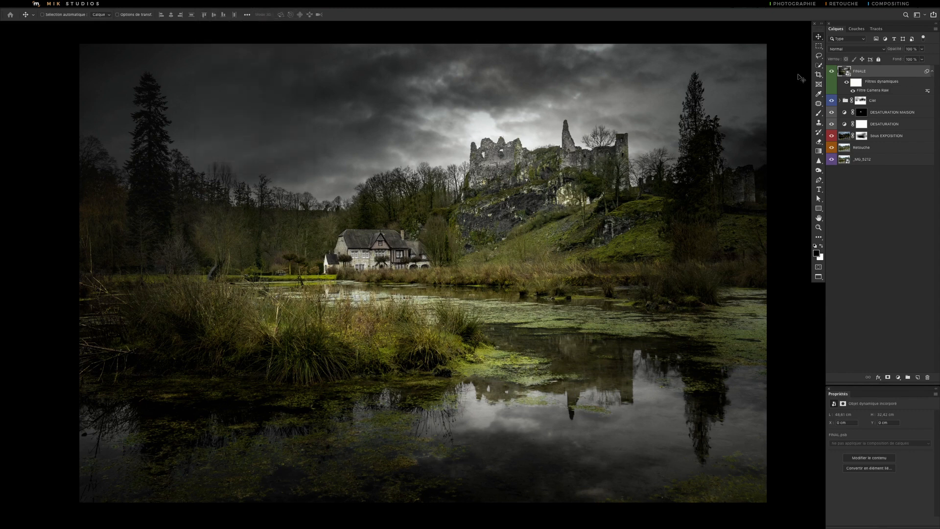
pyautogui.click(831, 72)
pyautogui.click(831, 72)
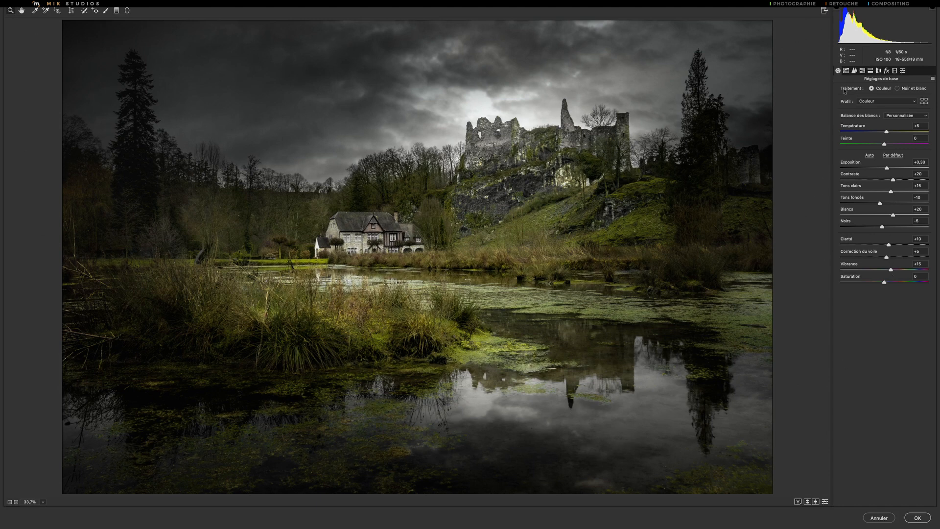
# Check the Detail and Effects settings, and compare the Basic adjustments with their defaults
pyautogui.click(854, 72)
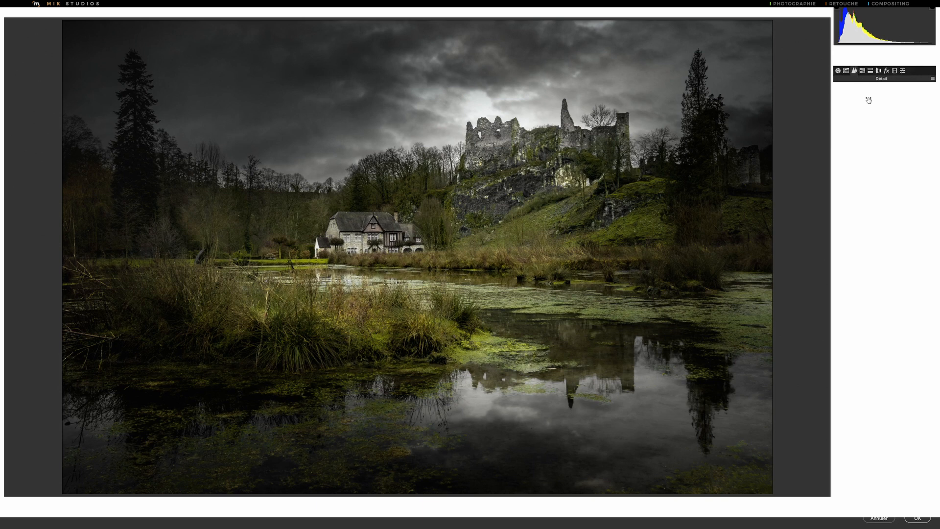
pyautogui.click(887, 71)
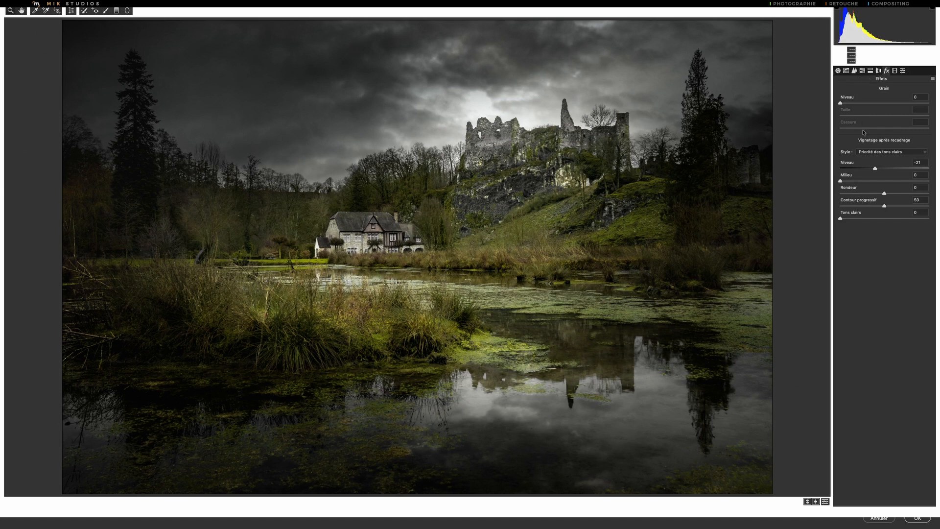
pyautogui.click(838, 71)
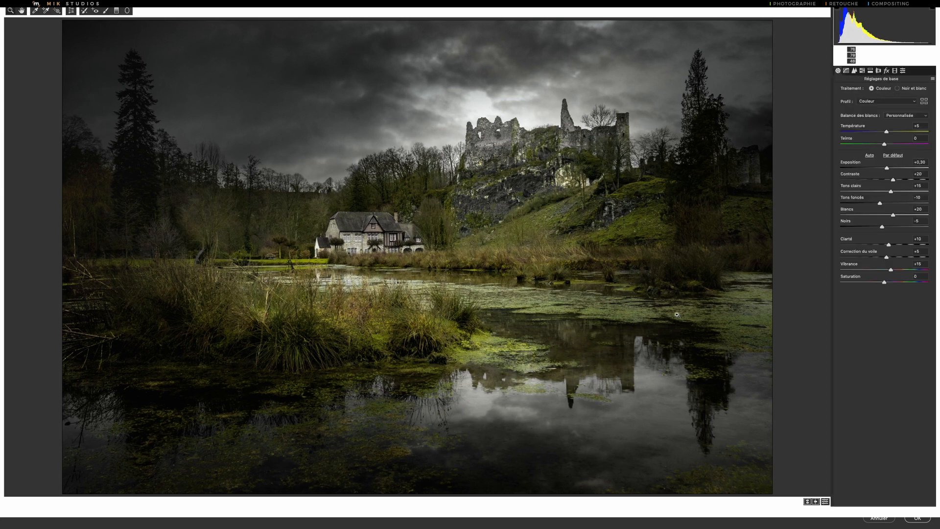
pyautogui.click(825, 501)
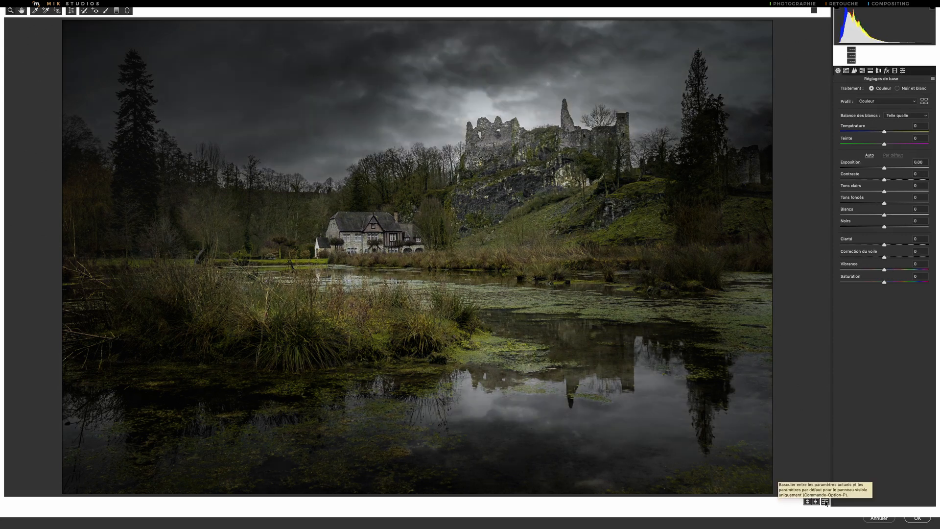
pyautogui.click(825, 502)
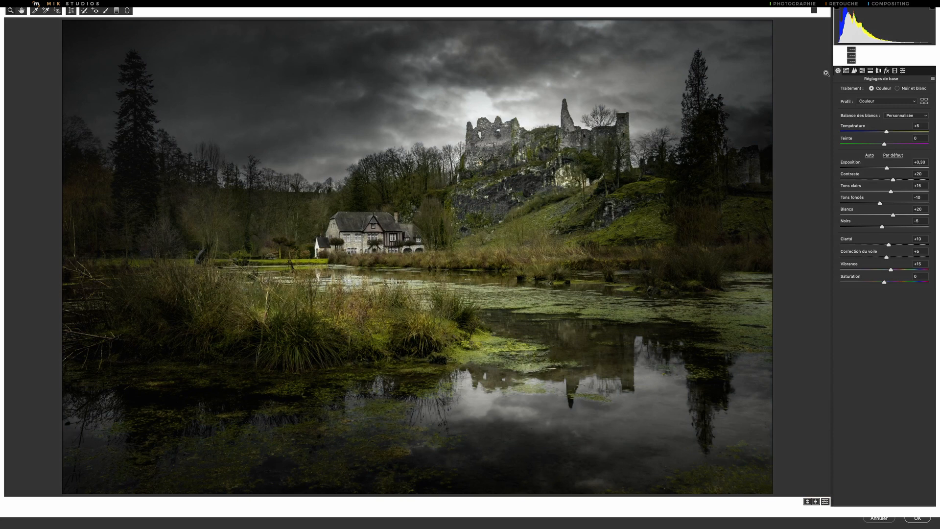
# Review the sharpening settings, and compare the HSL hue adjustments for yellows and greens with their defaults
pyautogui.click(855, 72)
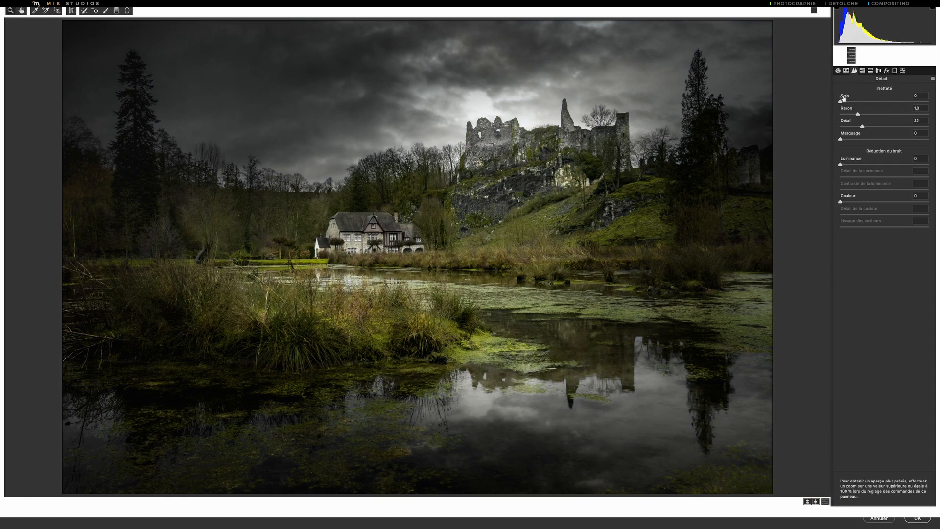
pyautogui.press('super+alt+4')
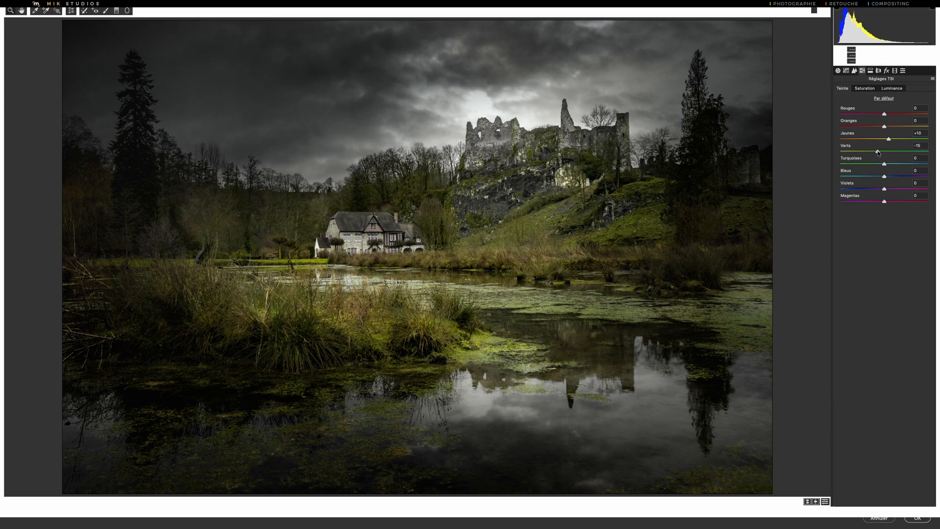
pyautogui.click(826, 501)
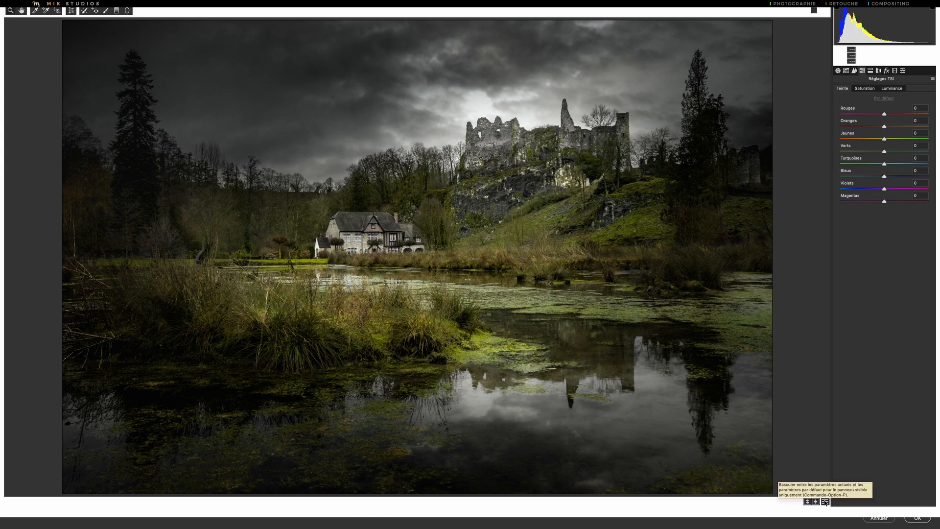
pyautogui.click(826, 501)
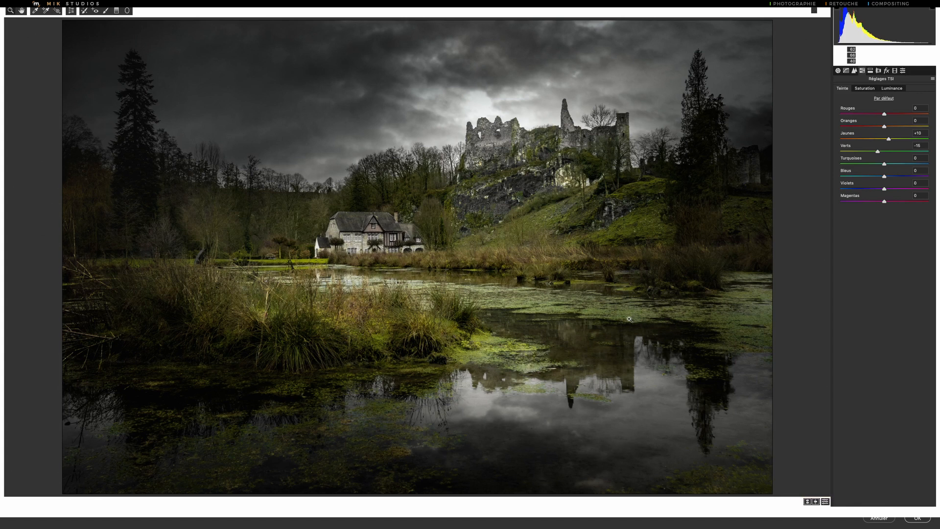
# Review the HSL saturation and luminance values, the split toning and the lens correction settings
pyautogui.click(865, 89)
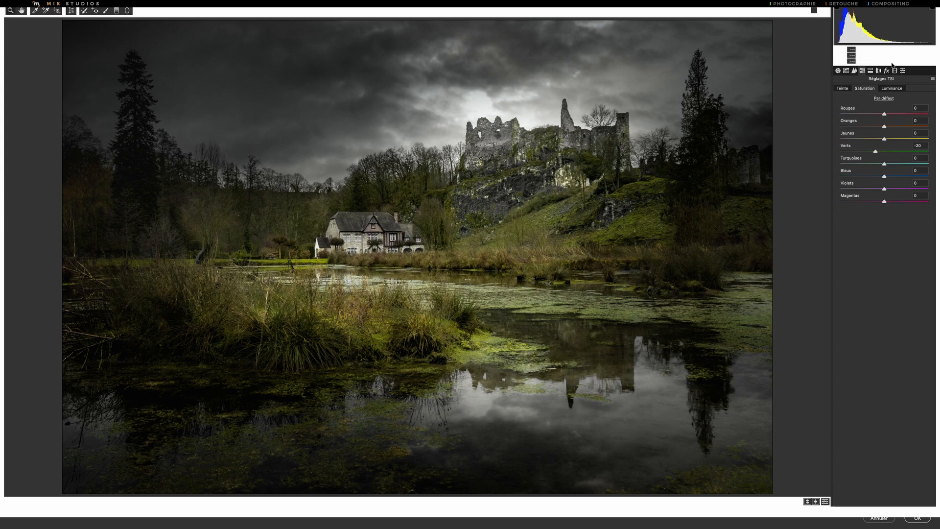
pyautogui.click(890, 90)
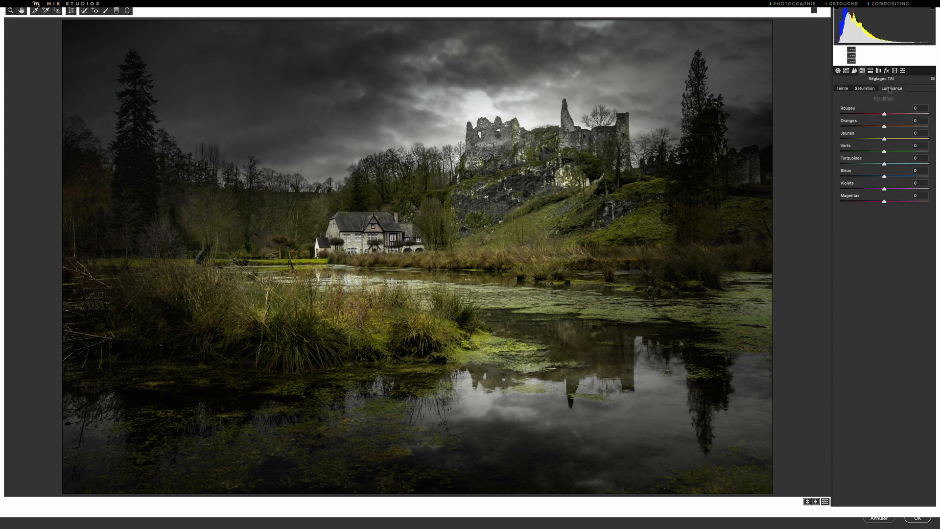
pyautogui.click(871, 71)
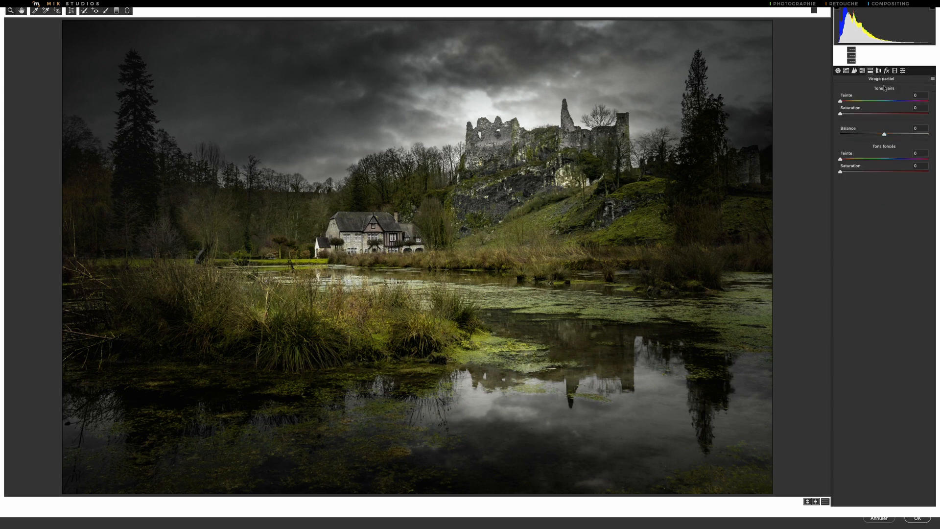
pyautogui.click(880, 71)
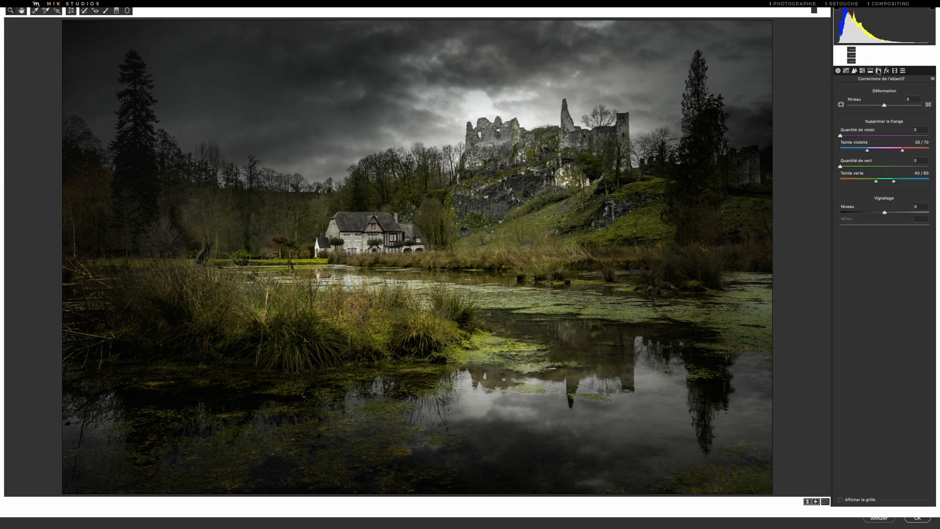
# Review the post-crop vignette in the Effects settings, and compare the image without and with it
pyautogui.click(886, 71)
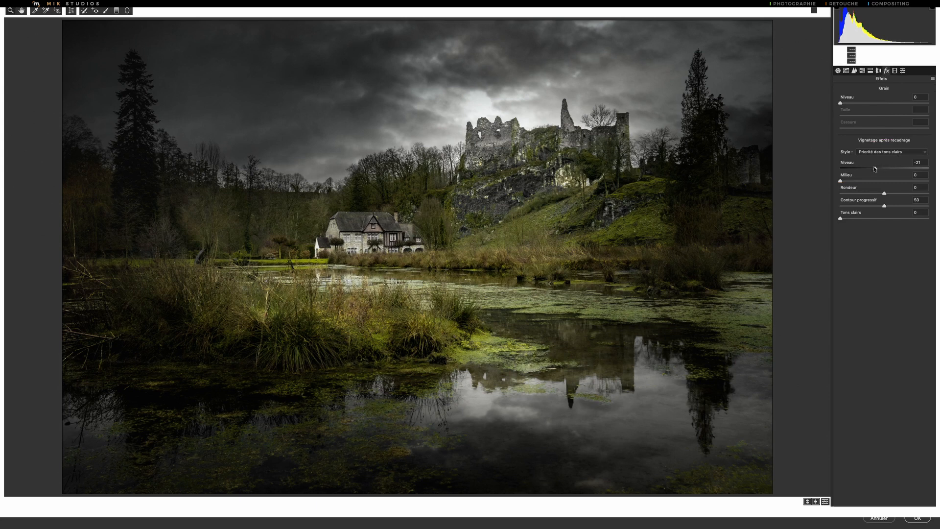
pyautogui.click(825, 501)
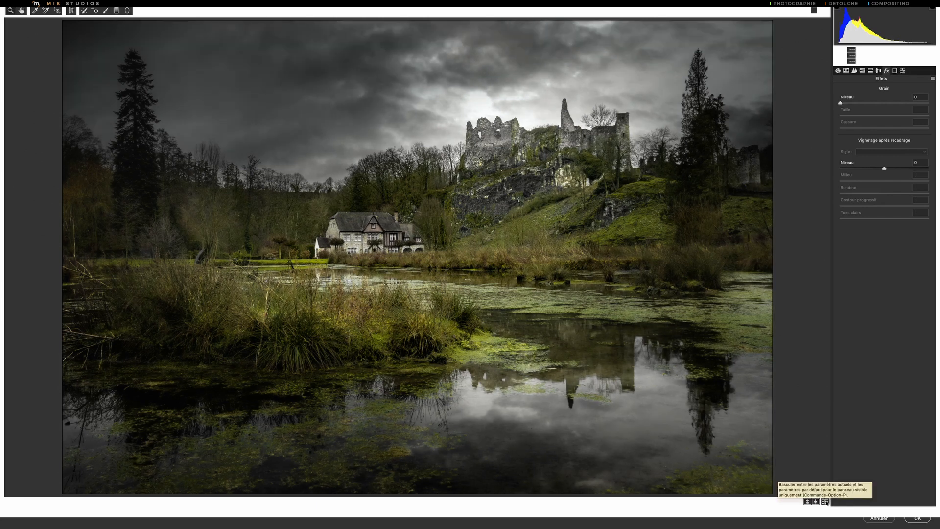
pyautogui.click(826, 502)
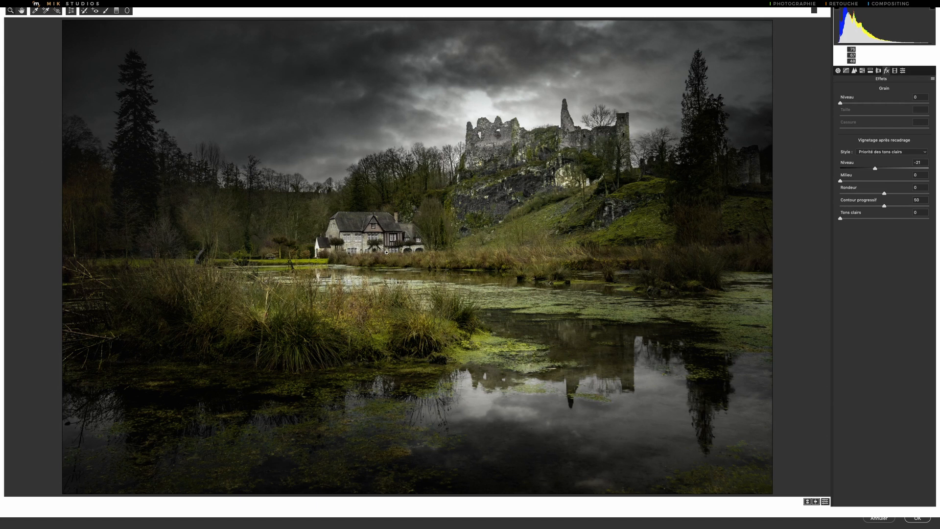
# Return to the Basic adjustments, shrink the preview, and set the background around the image to black
pyautogui.click(838, 71)
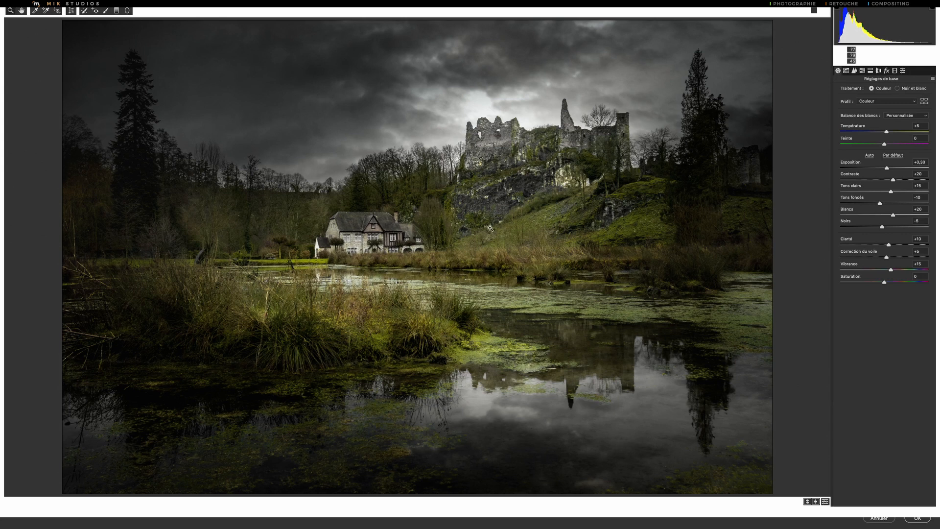
pyautogui.moveTo(452, 250); pyautogui.dragTo(436, 250)
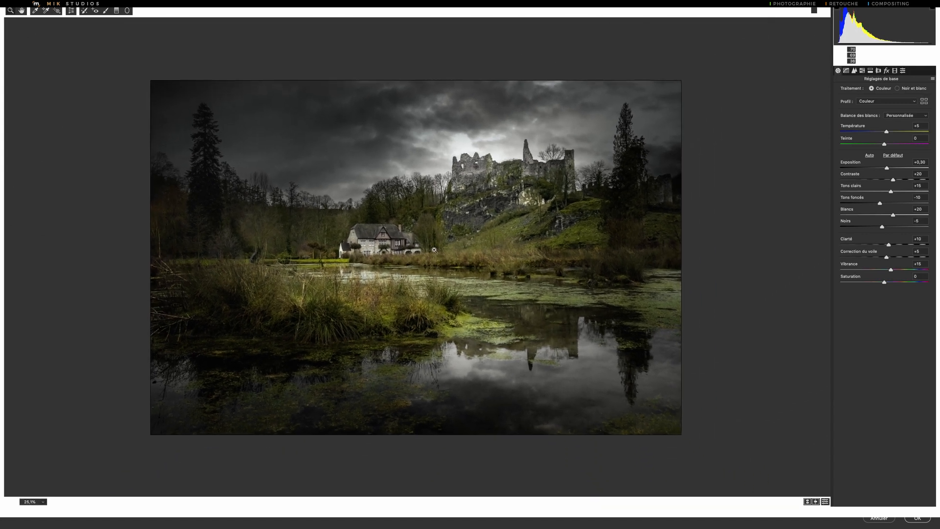
pyautogui.rightClick(710, 185)
pyautogui.click(731, 224)
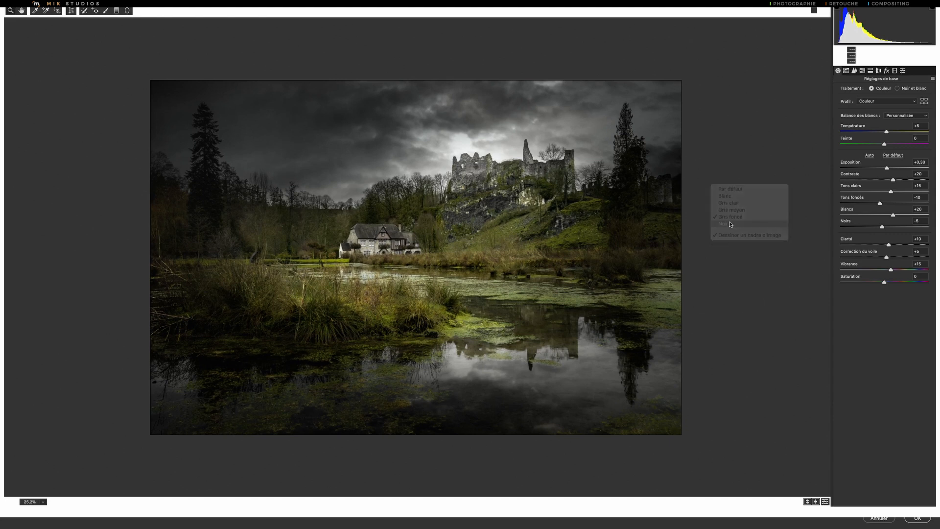
# Inspect the pond and upper-left graduated filters, try a lower Tons foncés value on the upper-left one, and undo it
pyautogui.click(117, 11)
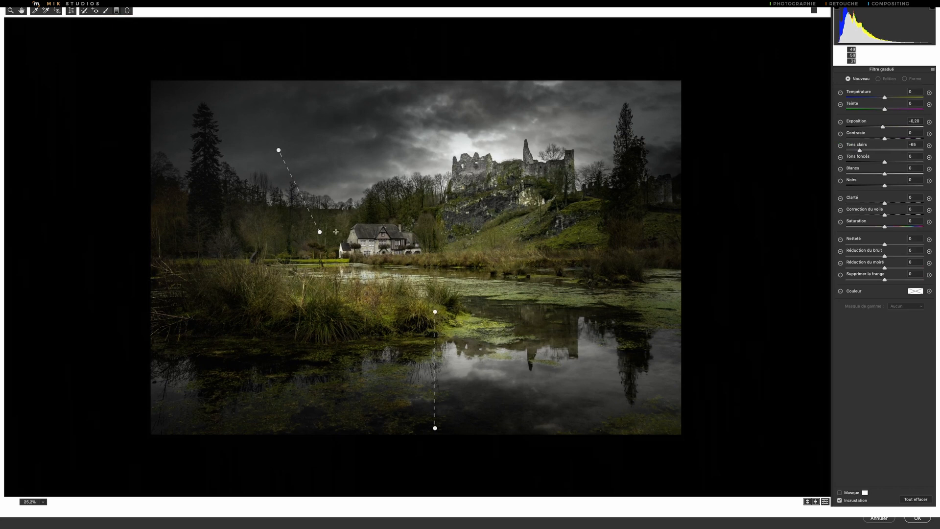
pyautogui.click(435, 312)
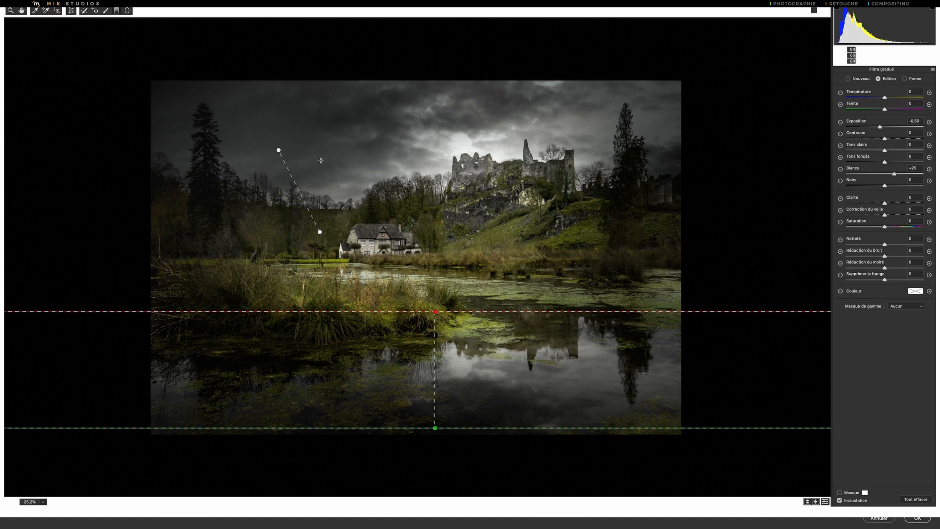
pyautogui.click(279, 150)
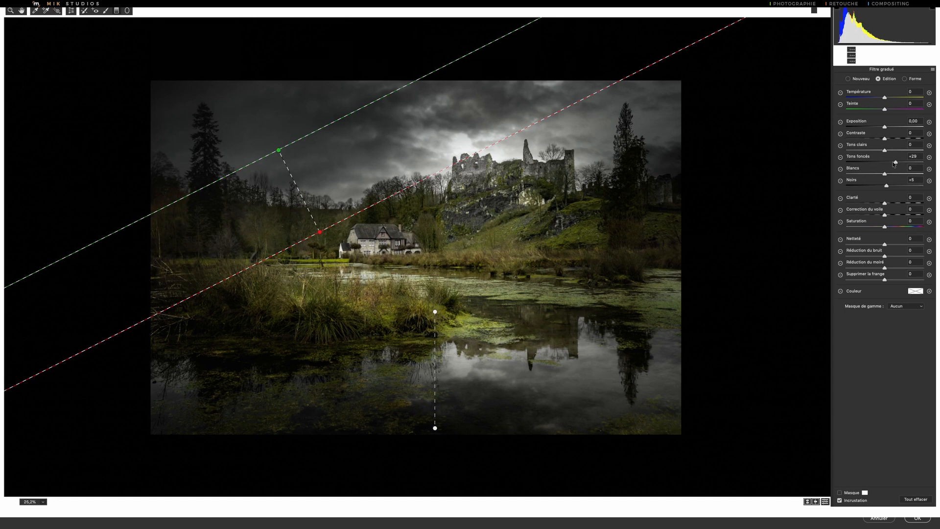
pyautogui.moveTo(896, 163)
pyautogui.mouseDown()
pyautogui.moveTo(871, 164)
pyautogui.moveTo(880, 164)
pyautogui.mouseUp()
pyautogui.press('super+z')
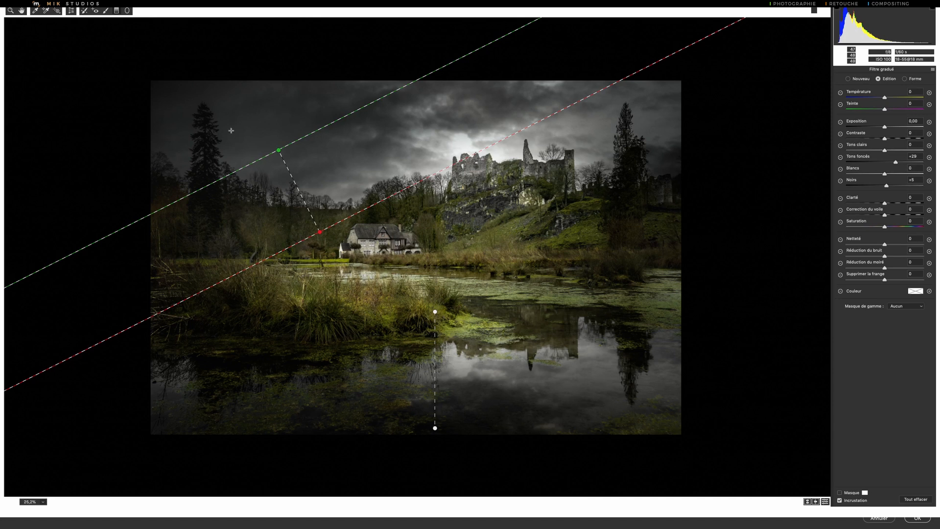
# Try the house's darkening radial filter over the pond, and move it back onto the house
pyautogui.click(128, 11)
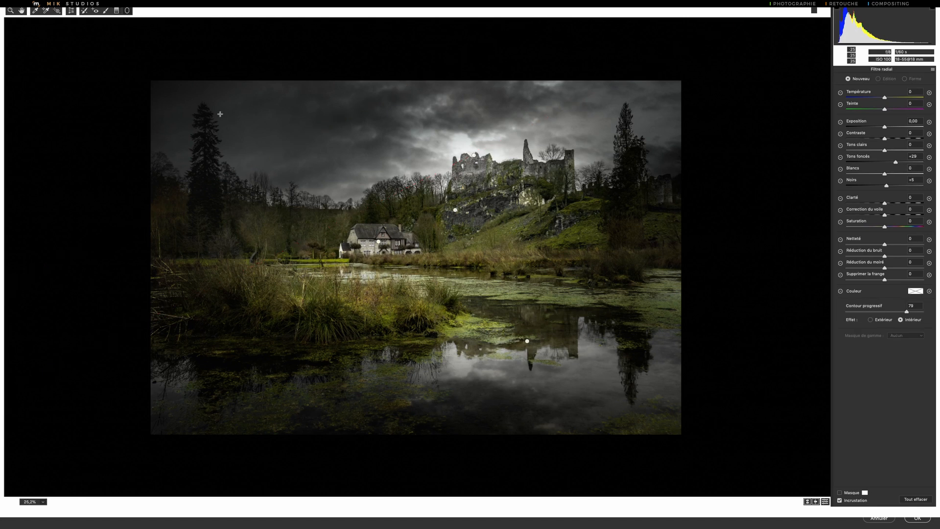
pyautogui.moveTo(379, 242); pyautogui.dragTo(501, 277)
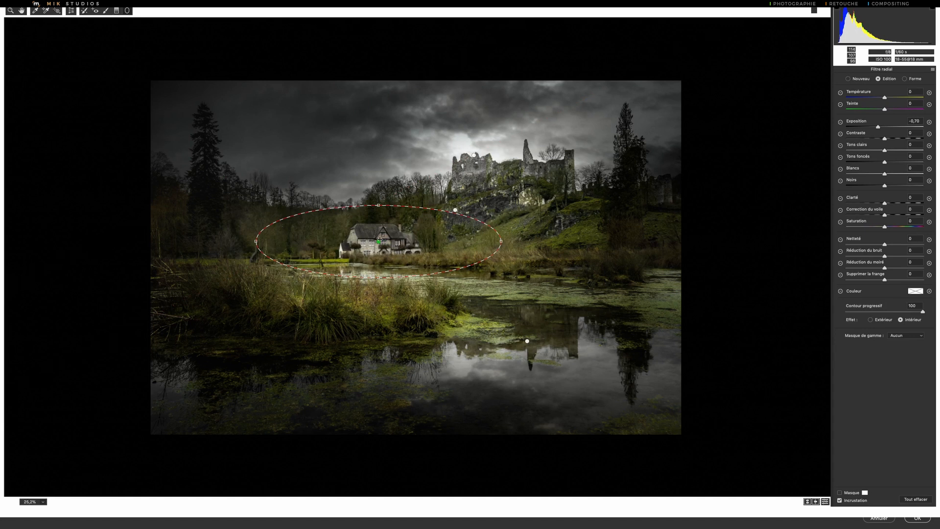
pyautogui.moveTo(379, 241); pyautogui.dragTo(505, 323)
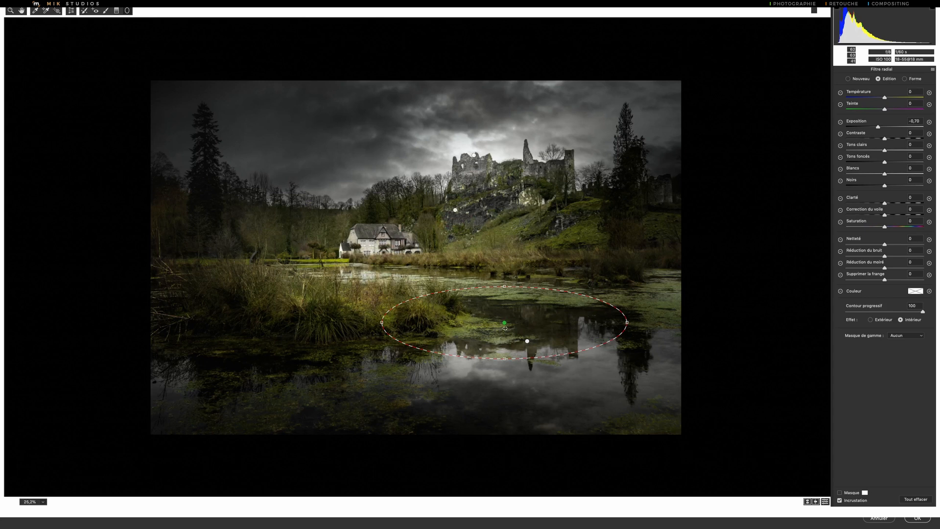
pyautogui.moveTo(504, 323); pyautogui.dragTo(384, 245)
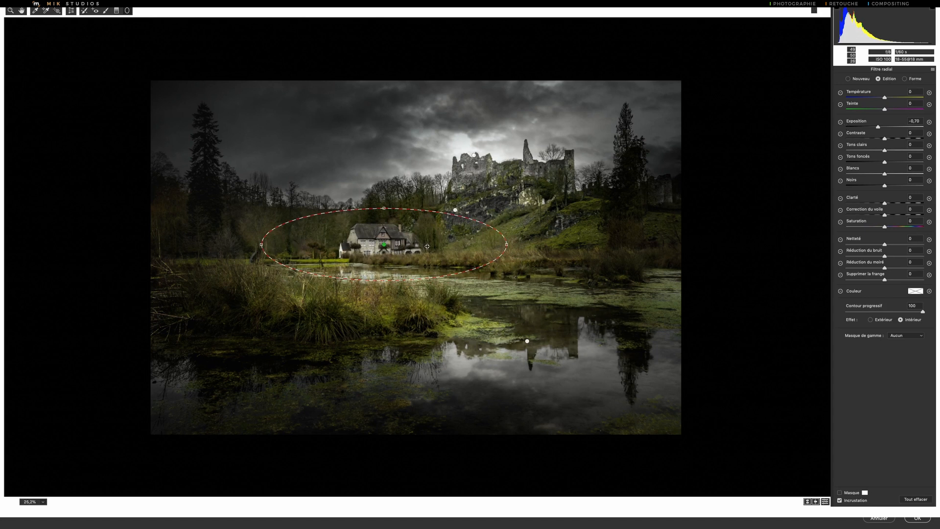
# Inspect the large tilted radial filter around the castle and house, and compare the image without and with the radial filters
pyautogui.click(127, 11)
pyautogui.click(127, 11)
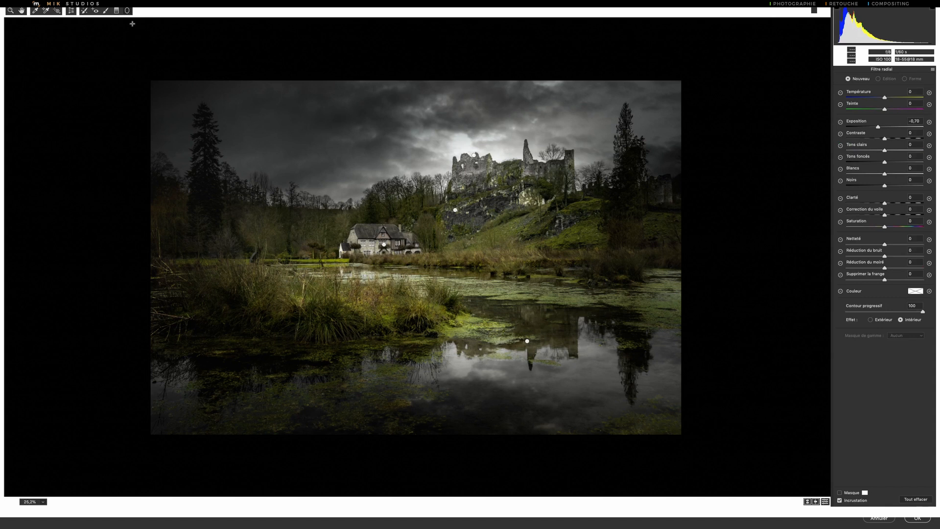
pyautogui.click(455, 209)
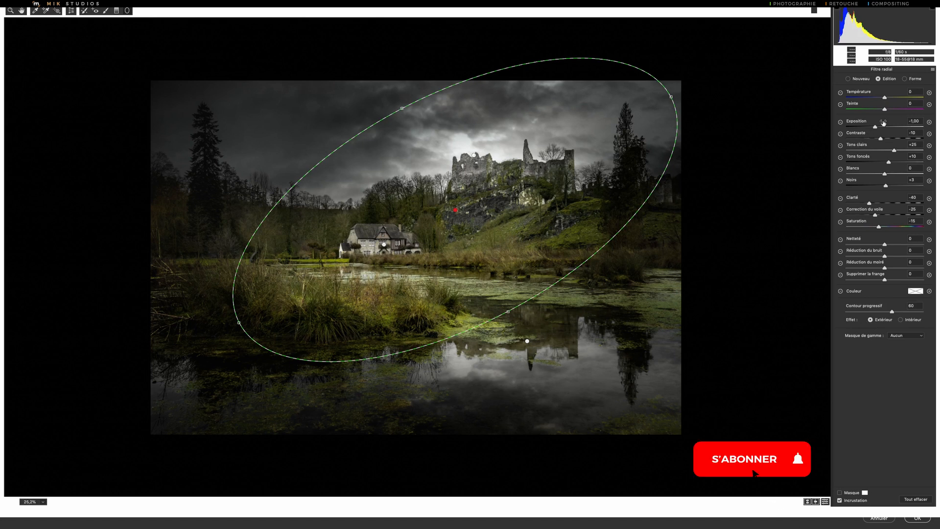
pyautogui.click(826, 502)
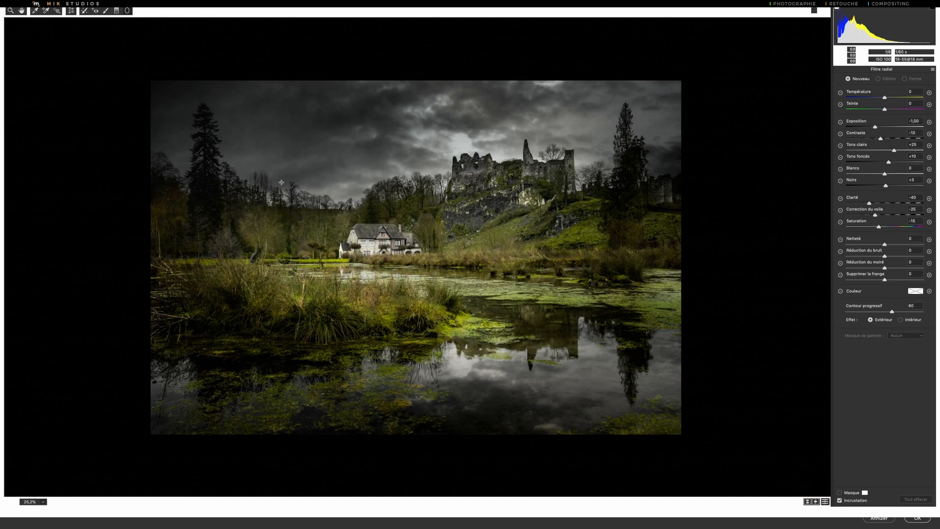
pyautogui.click(825, 502)
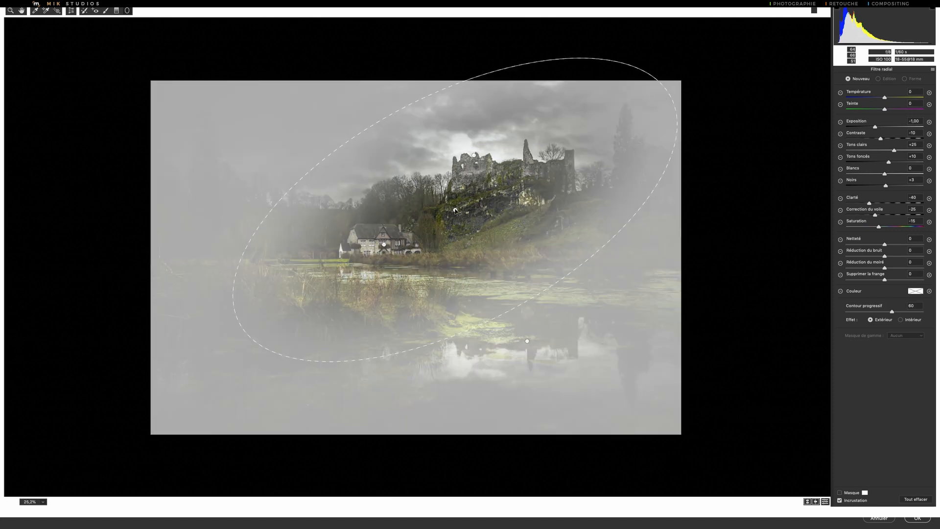
pyautogui.click(456, 210)
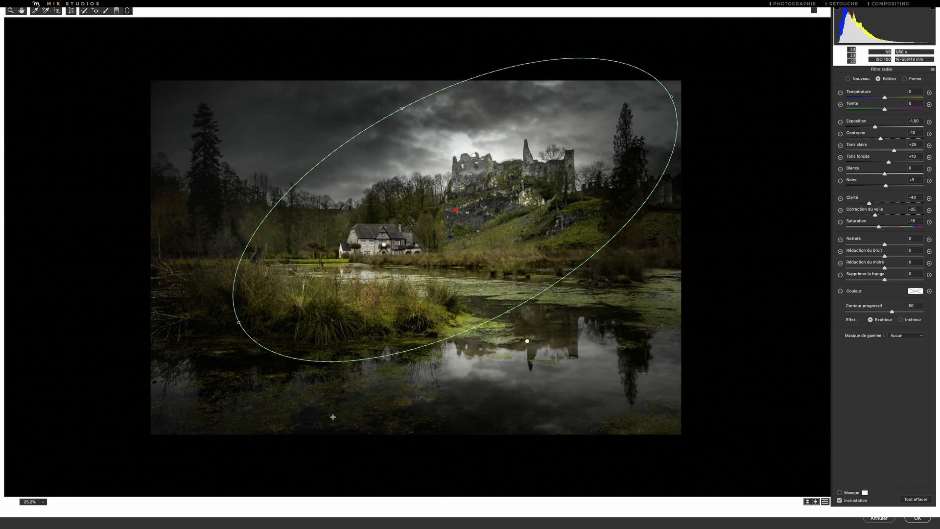
# Try a much lower Exposition on the large outer-darkening radial filter, and set it back to -1,00
pyautogui.moveTo(876, 127); pyautogui.dragTo(849, 128)
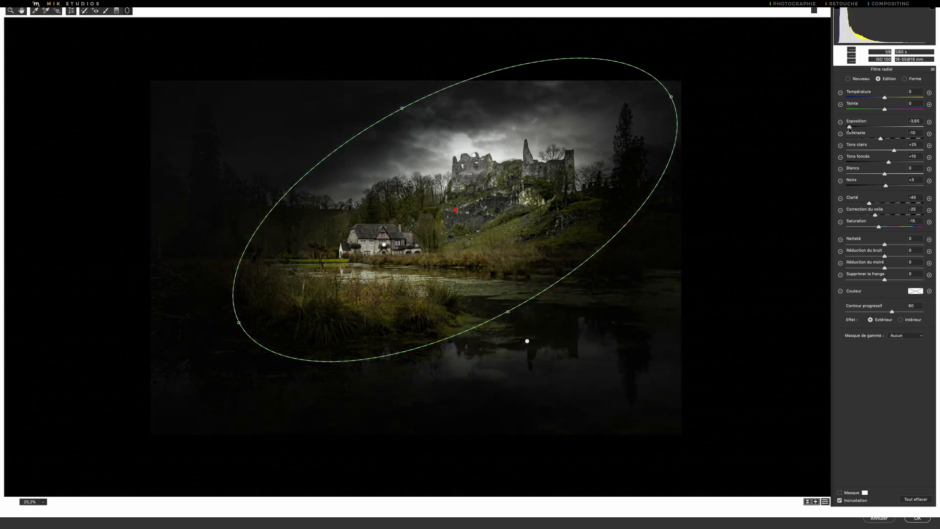
pyautogui.click(850, 127)
pyautogui.write('-1')
pyautogui.press('Return')
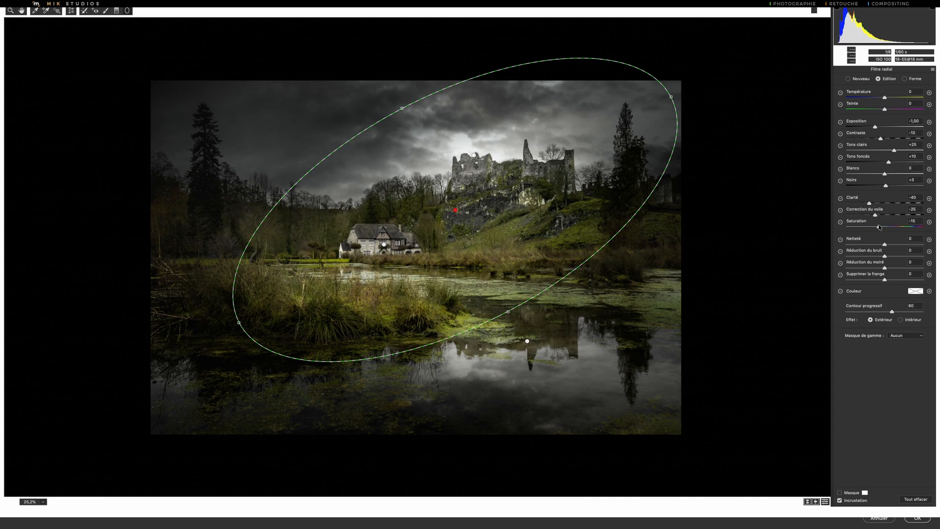
# Inspect the brightening radial filter on the pond's castle reflection, and shift it slightly down and to the left
pyautogui.click(527, 341)
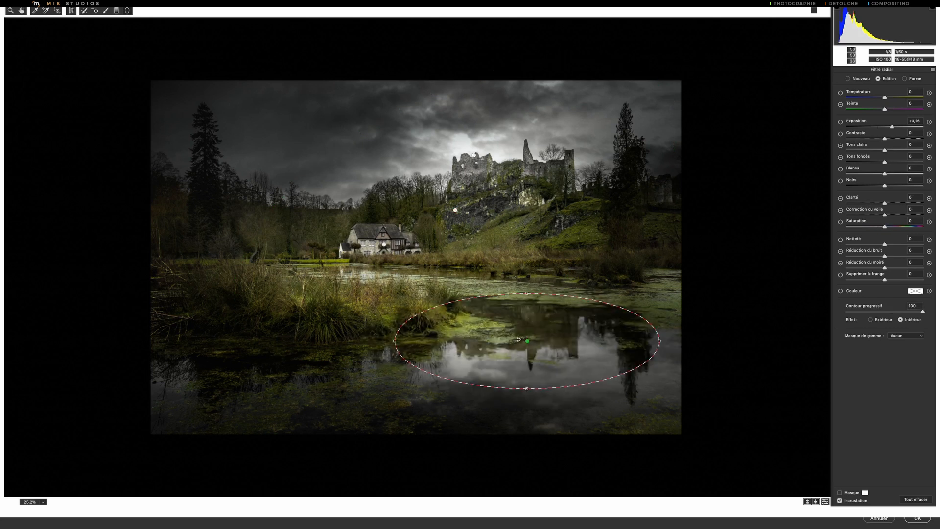
pyautogui.moveTo(527, 341)
pyautogui.mouseDown()
pyautogui.moveTo(529, 363)
pyautogui.moveTo(516, 350)
pyautogui.mouseUp()
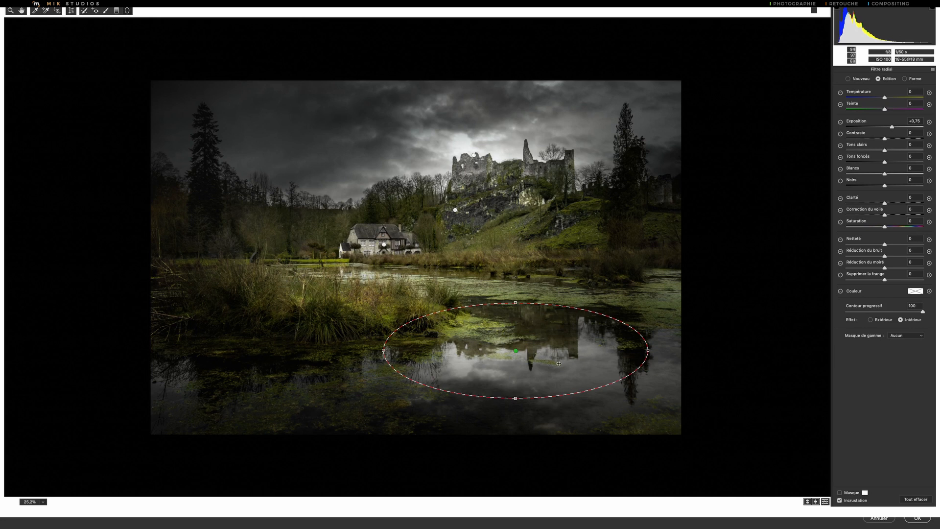
# Try the castle's brightening radial filter over the grassy hillside, reposition it on the castle, and apply the Camera Raw edits
pyautogui.click(474, 155)
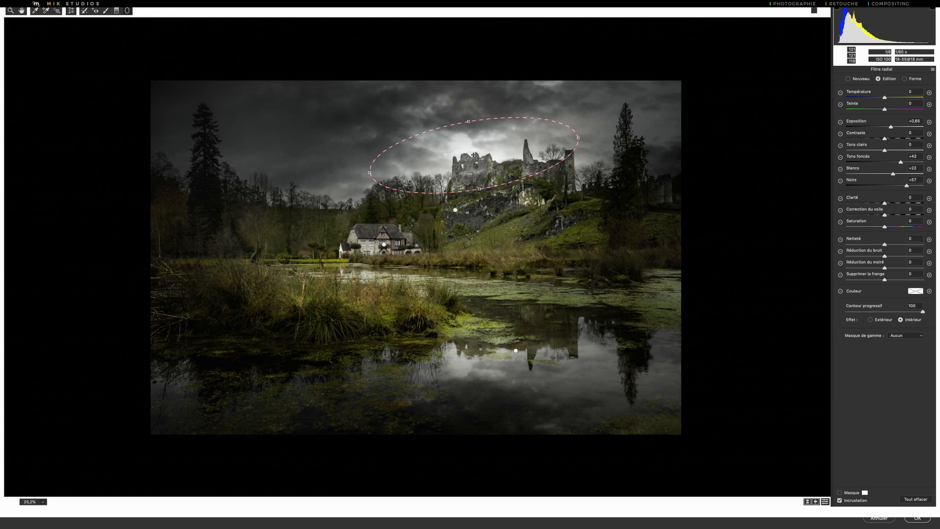
pyautogui.moveTo(474, 155); pyautogui.dragTo(614, 216)
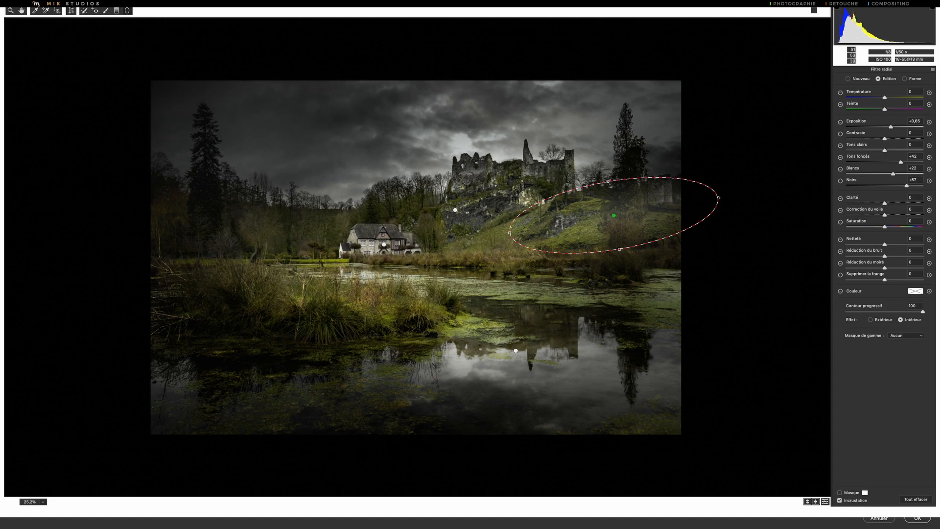
pyautogui.moveTo(614, 216); pyautogui.dragTo(469, 155)
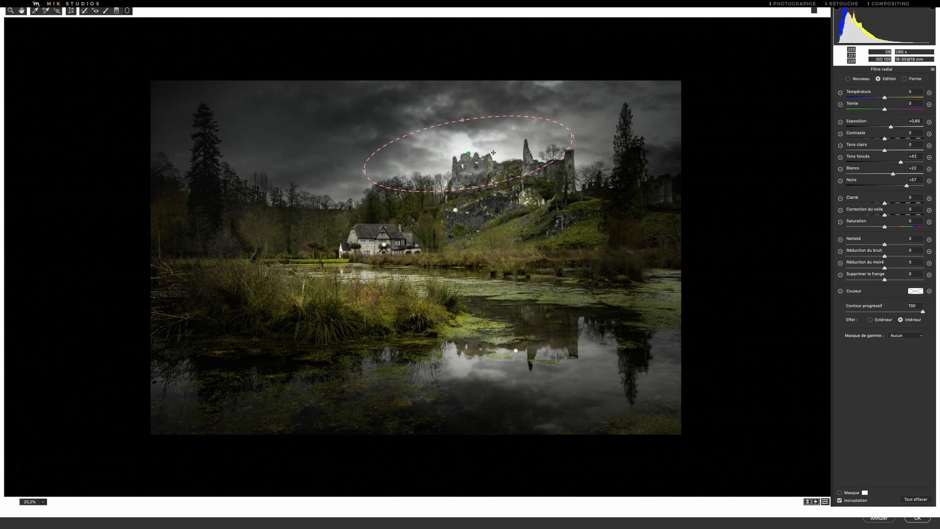
pyautogui.moveTo(468, 154); pyautogui.dragTo(465, 153)
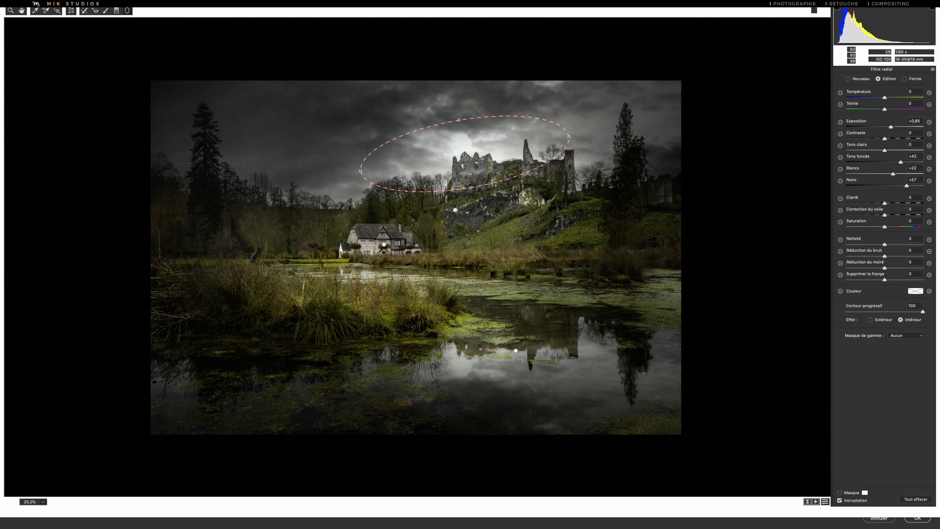
pyautogui.moveTo(464, 153); pyautogui.dragTo(465, 155)
pyautogui.click(917, 518)
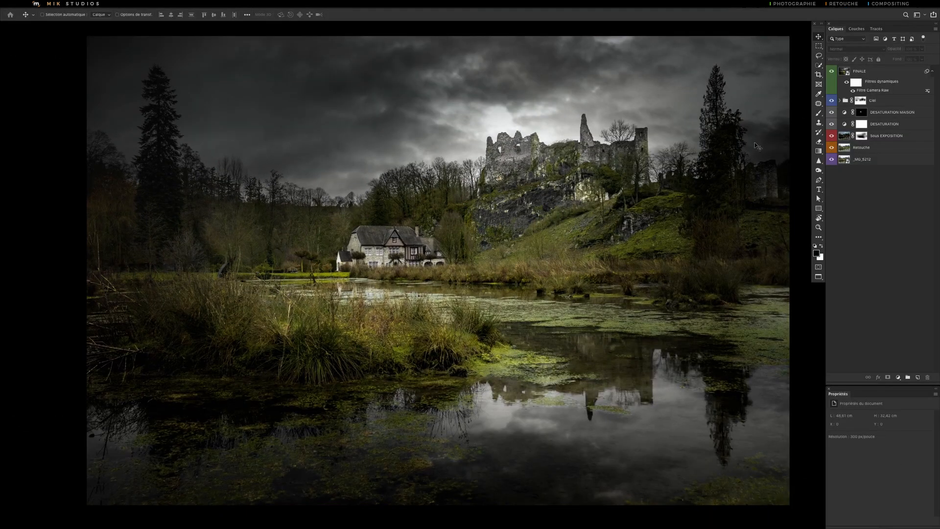
# Compare the original photo layer alone with the full edit, and hide every layer above the original
pyautogui.keyDown('alt'); pyautogui.click(832, 159); pyautogui.keyUp('alt')
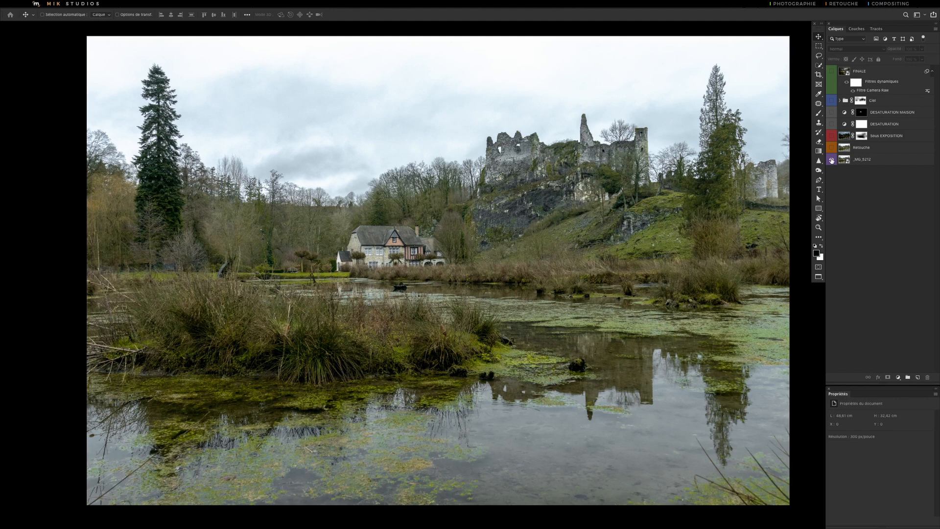
pyautogui.keyDown('alt'); pyautogui.click(831, 159); pyautogui.keyUp('alt')
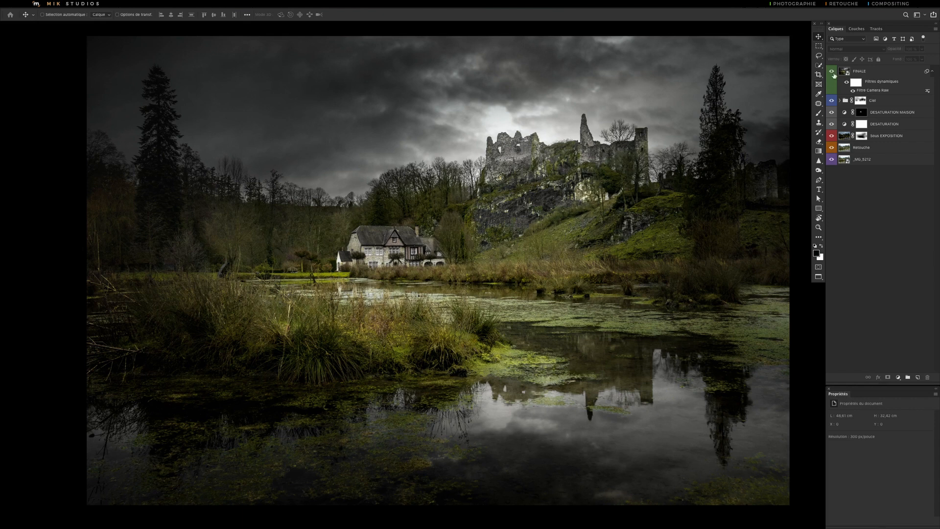
pyautogui.moveTo(833, 80); pyautogui.dragTo(832, 148)
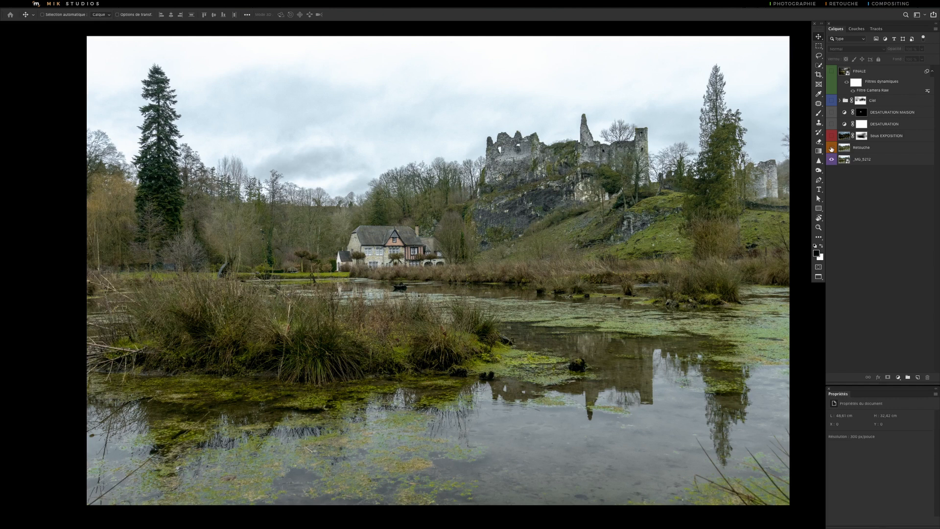
# Show the Retouche and Sous EXPOSITION layers, and compare the underexposure without and with its mask
pyautogui.click(832, 149)
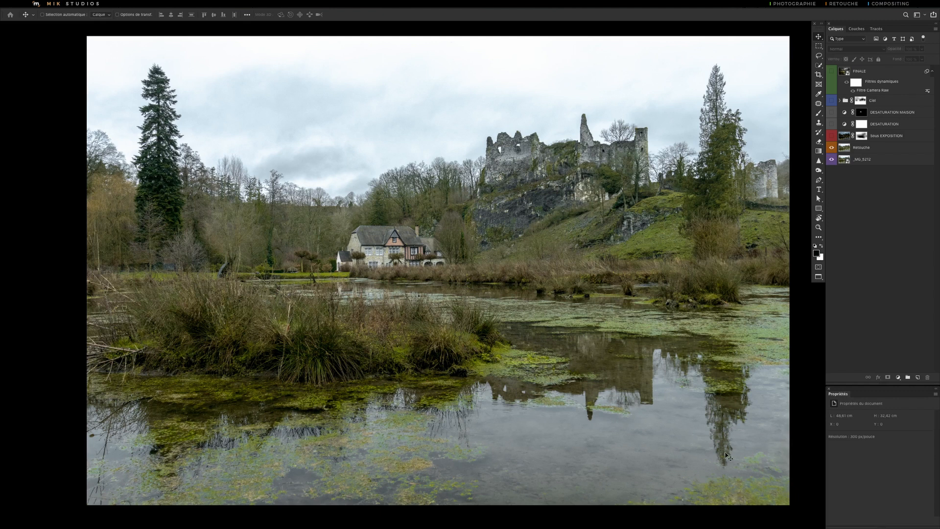
pyautogui.click(832, 137)
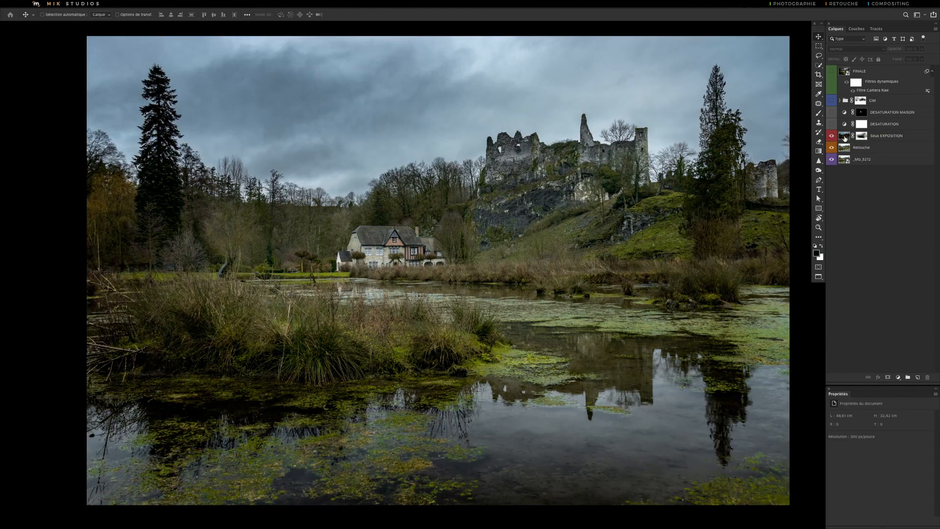
pyautogui.keyDown('shift'); pyautogui.click(862, 136); pyautogui.keyUp('shift')
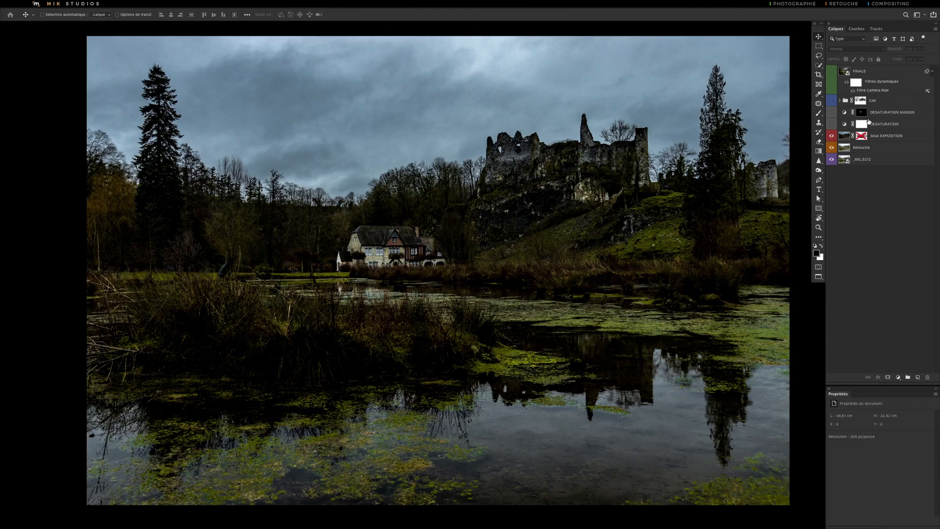
pyautogui.keyDown('shift'); pyautogui.click(862, 137); pyautogui.keyUp('shift')
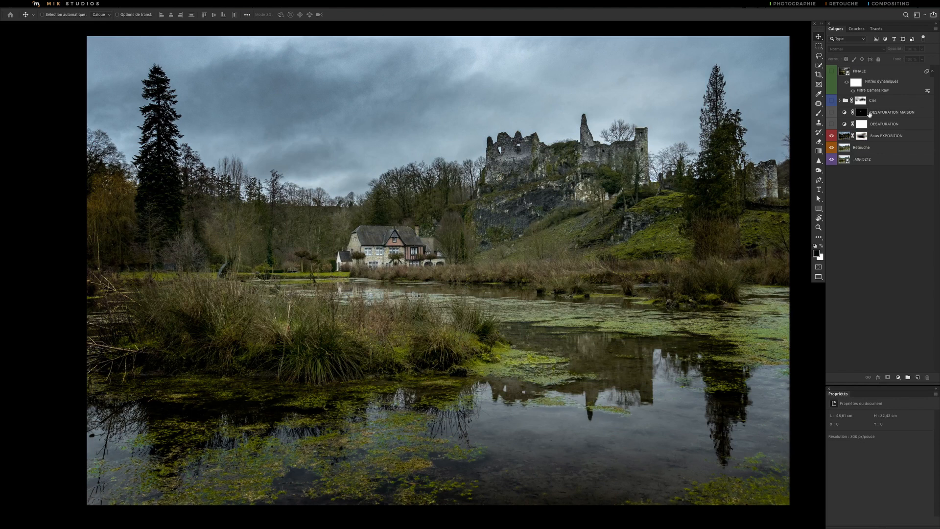
# Show the DESATURATION layer, review its hue/saturation color ranges, and show the DESATURATION MAISON layer
pyautogui.click(831, 125)
pyautogui.click(876, 125)
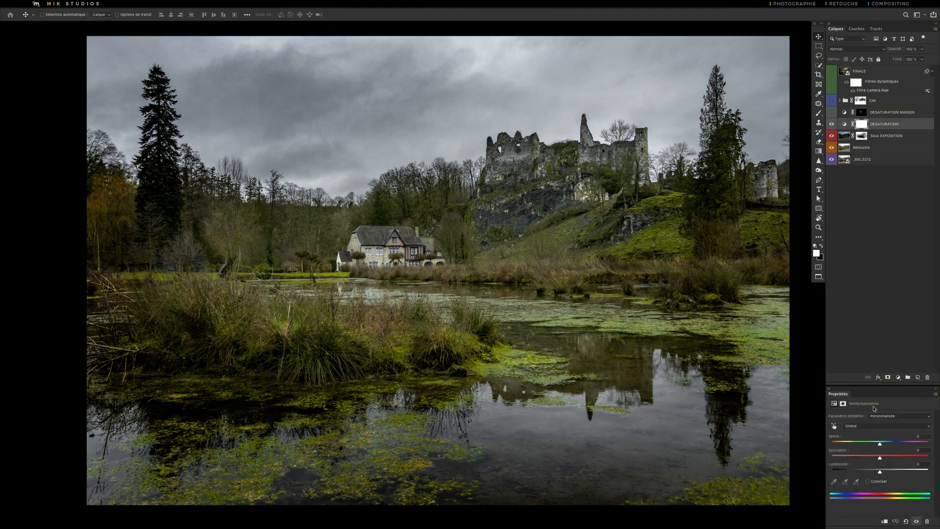
pyautogui.click(856, 426)
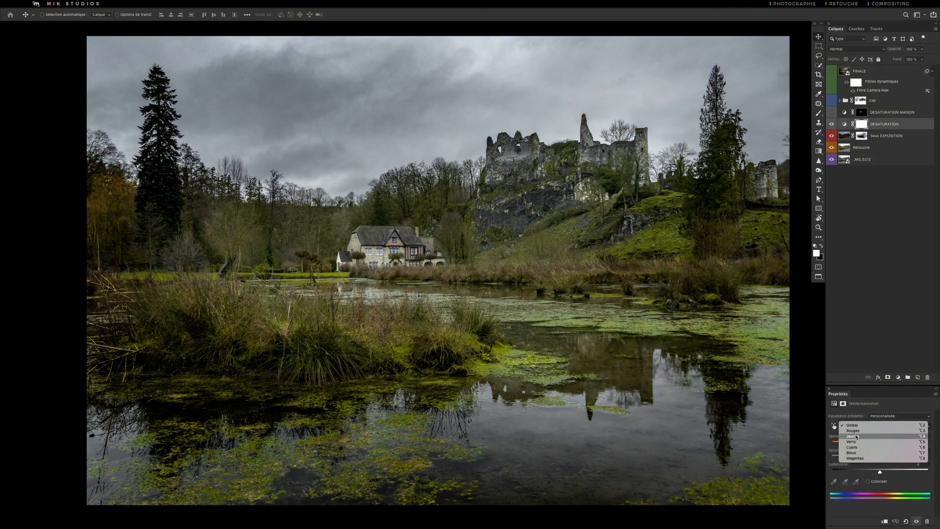
pyautogui.click(857, 284)
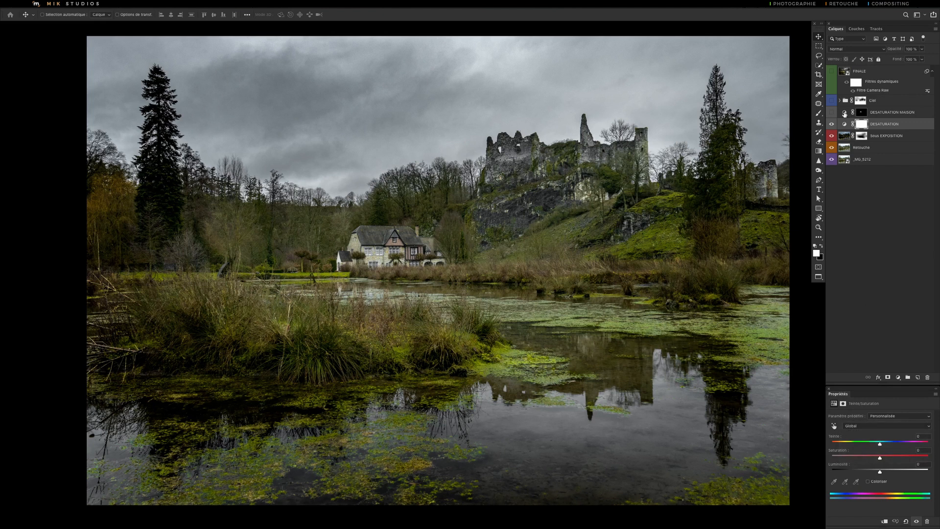
pyautogui.scroll(1, 445, 245)
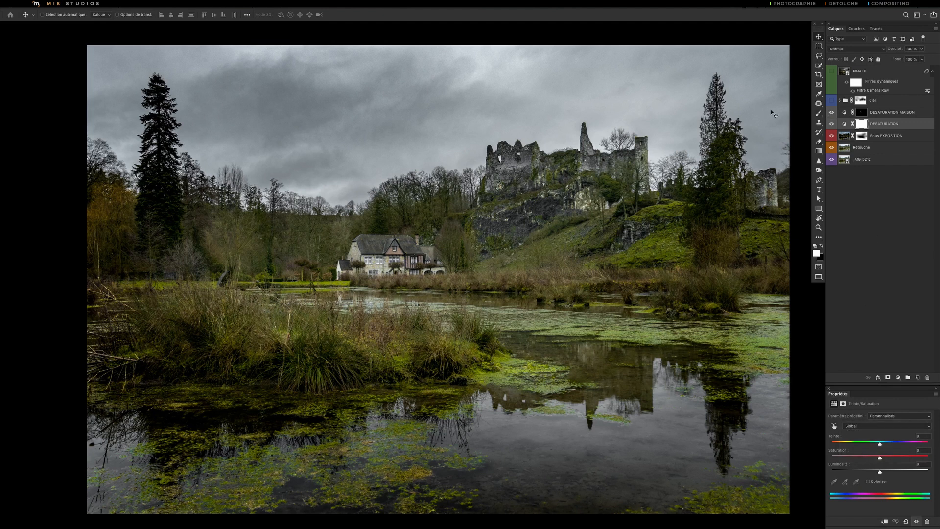
# Show and expand the Ciel group, and inspect the sky layer and its copy inside it
pyautogui.click(832, 101)
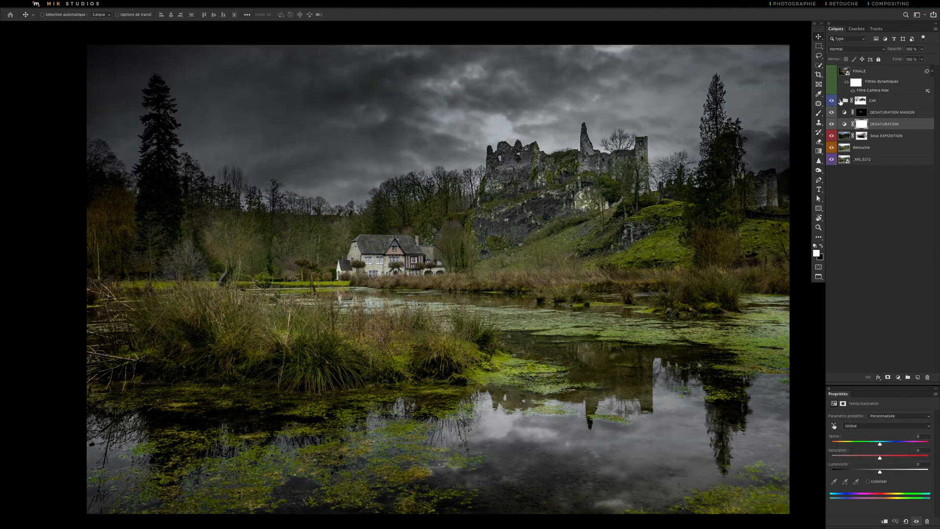
pyautogui.click(841, 101)
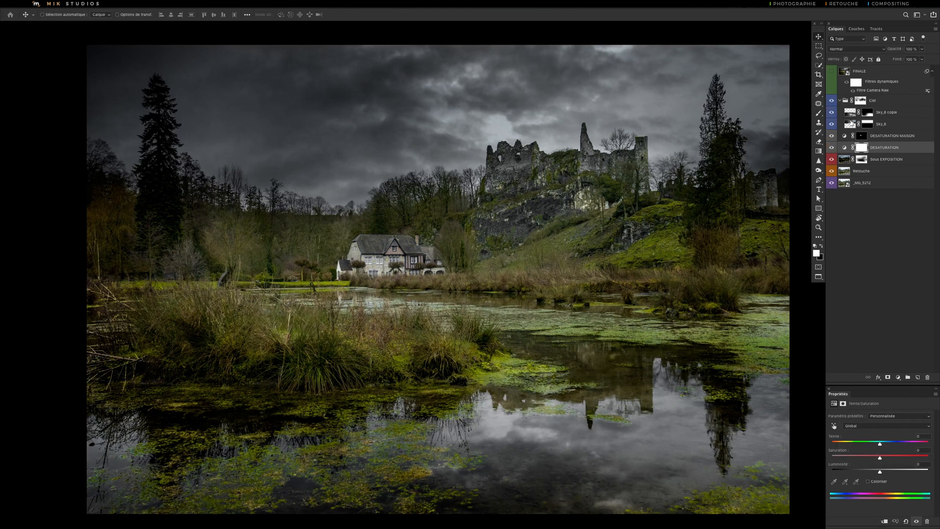
pyautogui.click(851, 123)
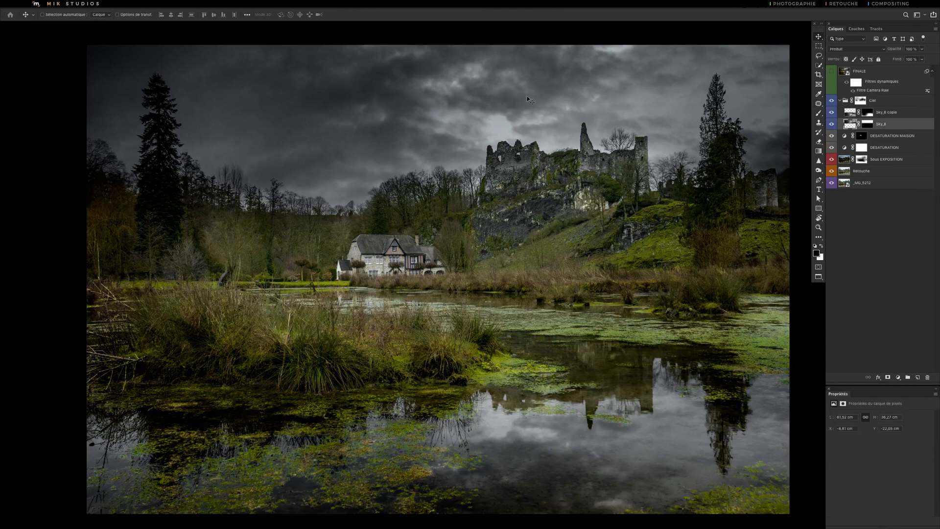
pyautogui.click(848, 113)
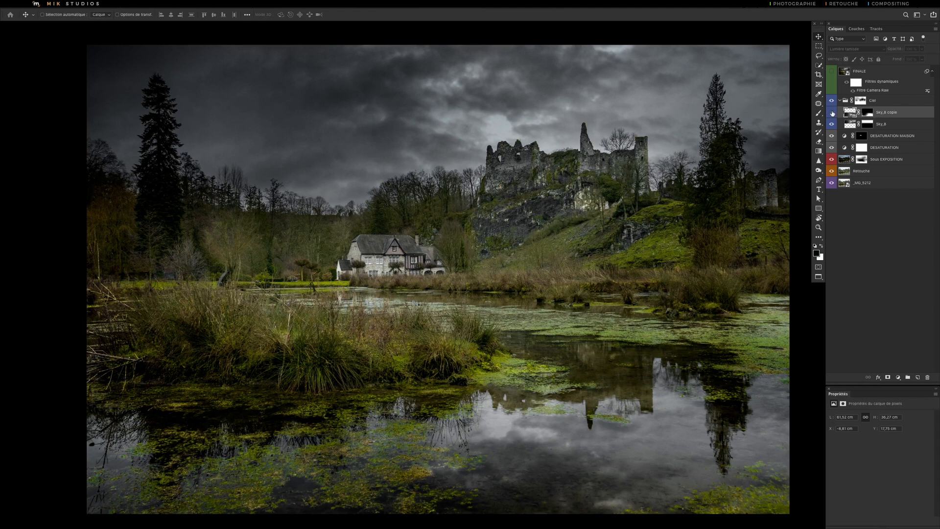
# Compare the pond without and with the copied sky layer, collapse the Ciel group, and show the FINALE layer
pyautogui.click(832, 112)
pyautogui.click(832, 113)
pyautogui.click(832, 112)
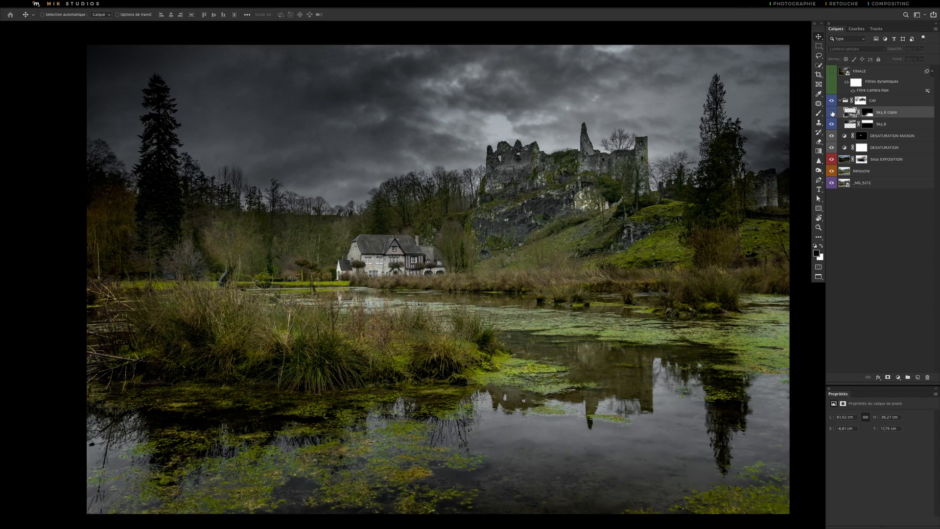
pyautogui.click(833, 113)
pyautogui.click(839, 100)
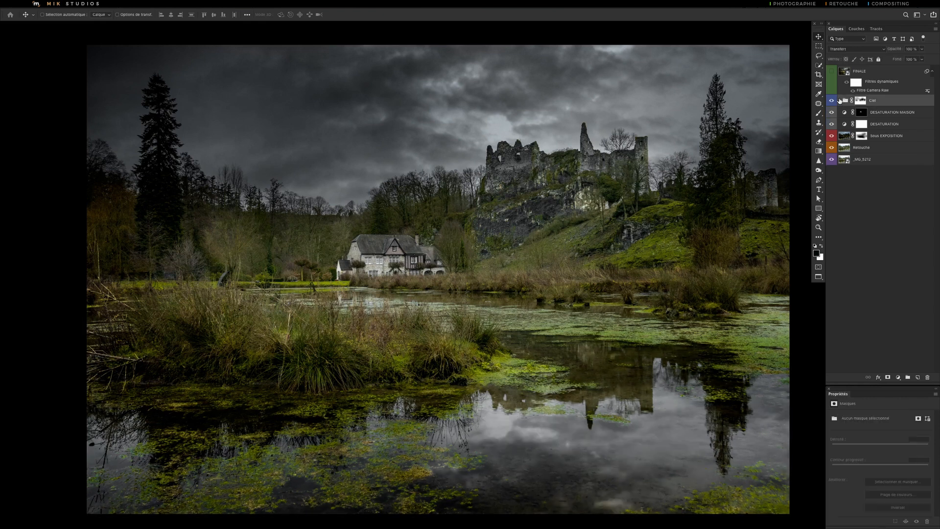
pyautogui.click(832, 71)
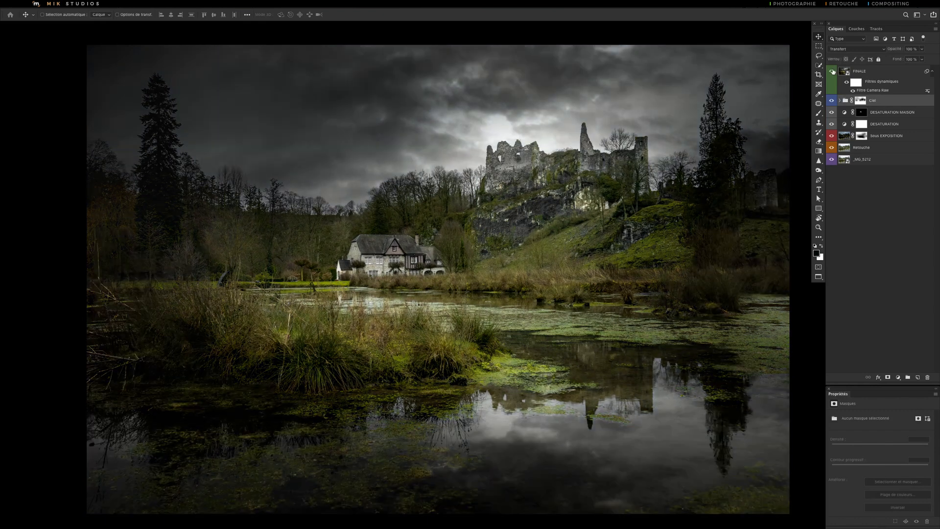